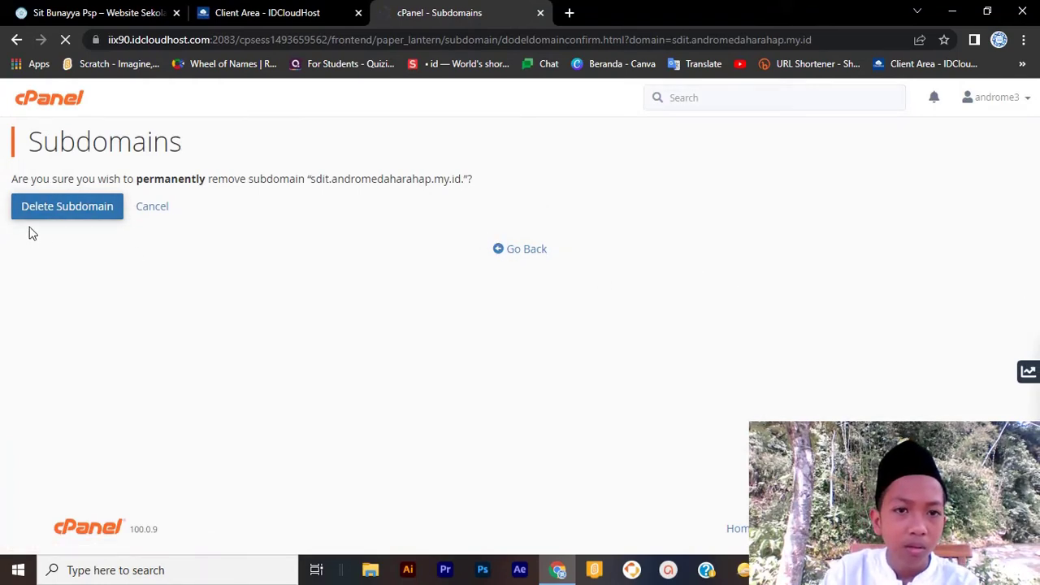
Create the JSIT subdomain with its auto-filled document root and dismiss the success message
left_click(517, 246)
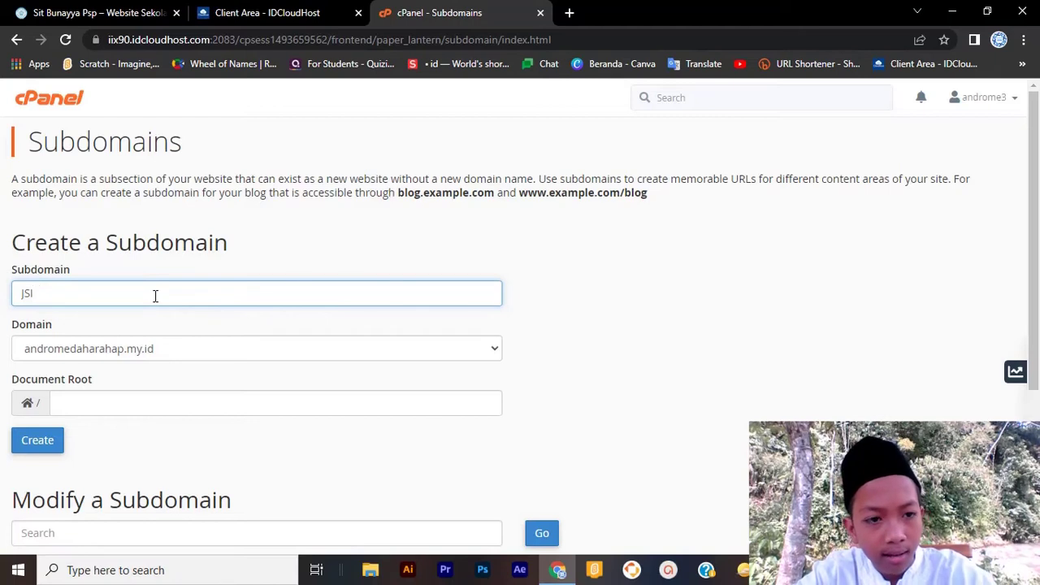
left_click(146, 399)
left_click(43, 448)
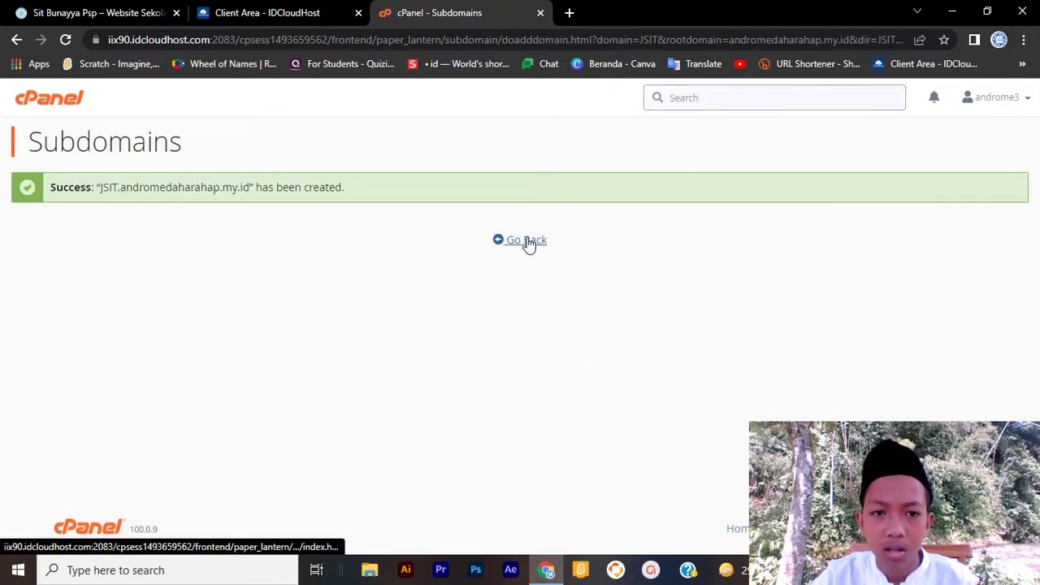
left_click(529, 240)
From the cPanel home page, open WordPress Manager by Softaculous
left_click(49, 107)
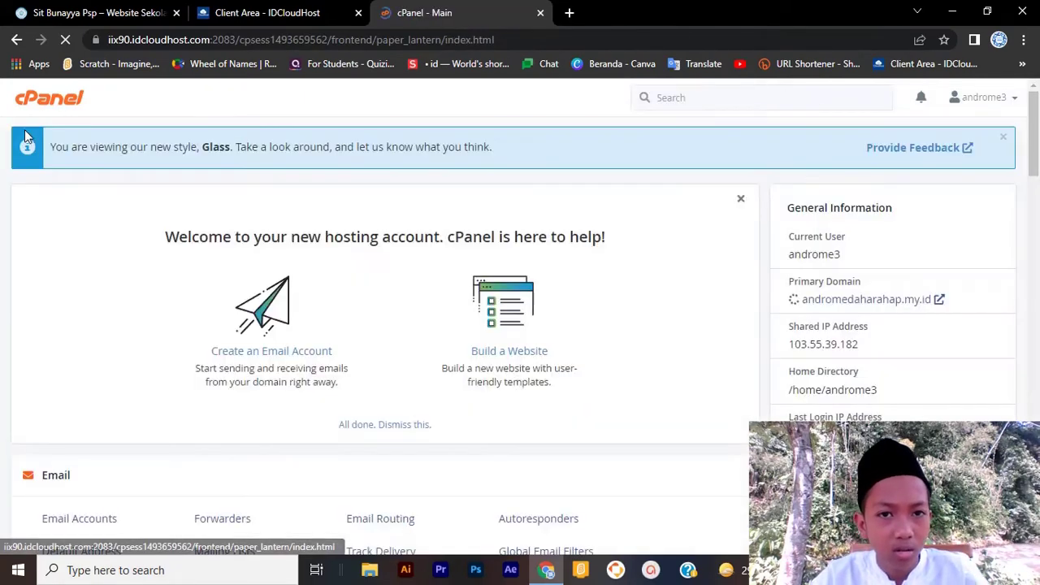
scroll(343, 271, "down", 5)
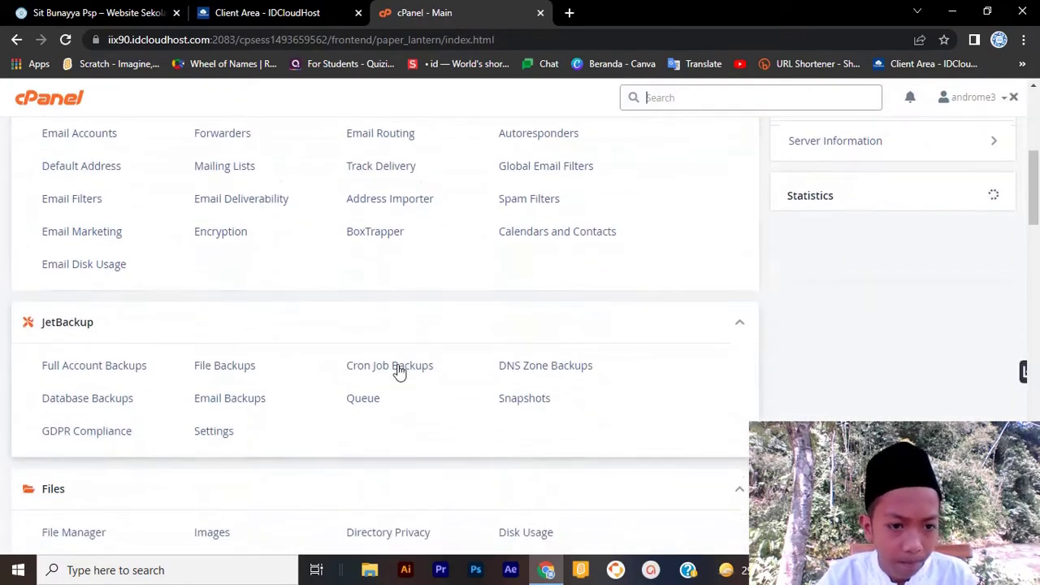
middle_click(398, 371)
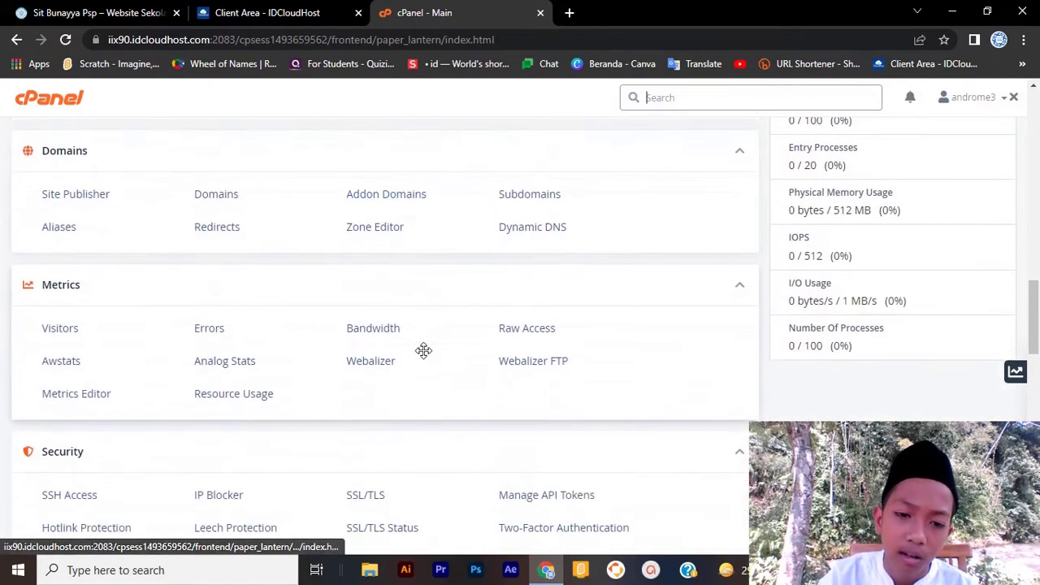
left_click(425, 365)
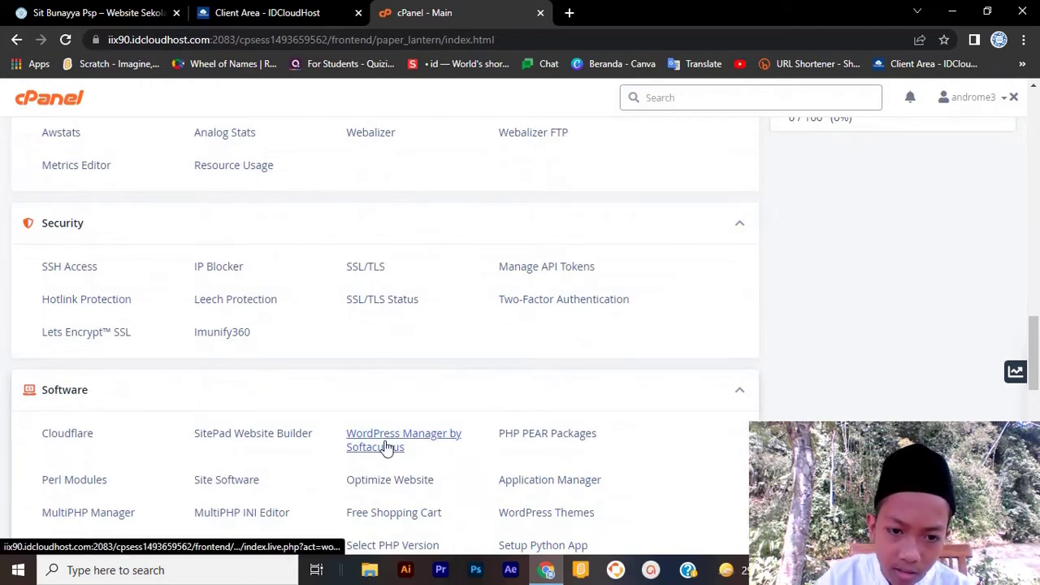
scroll(387, 449, "down", 1)
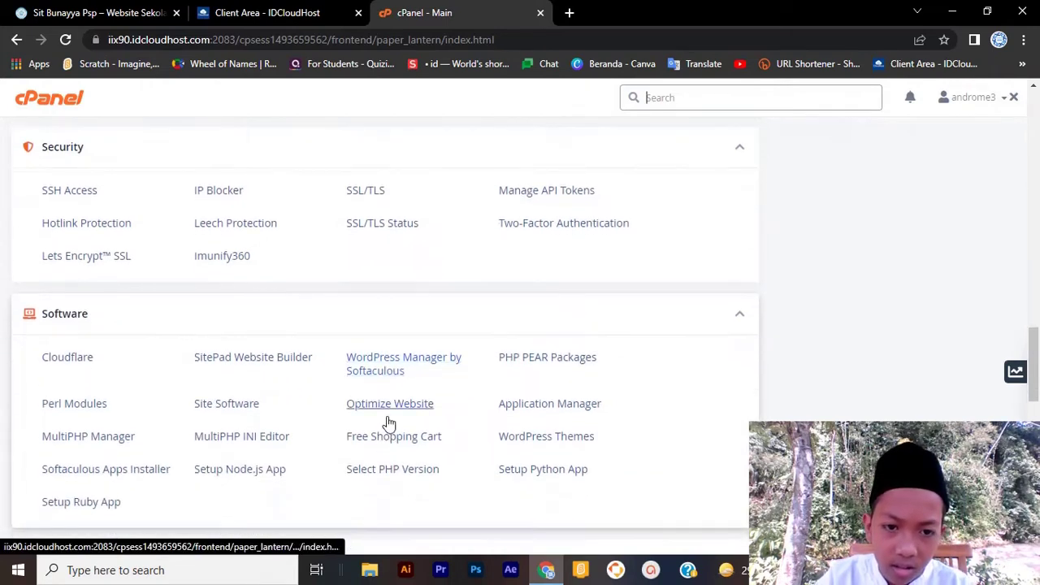
left_click(376, 371)
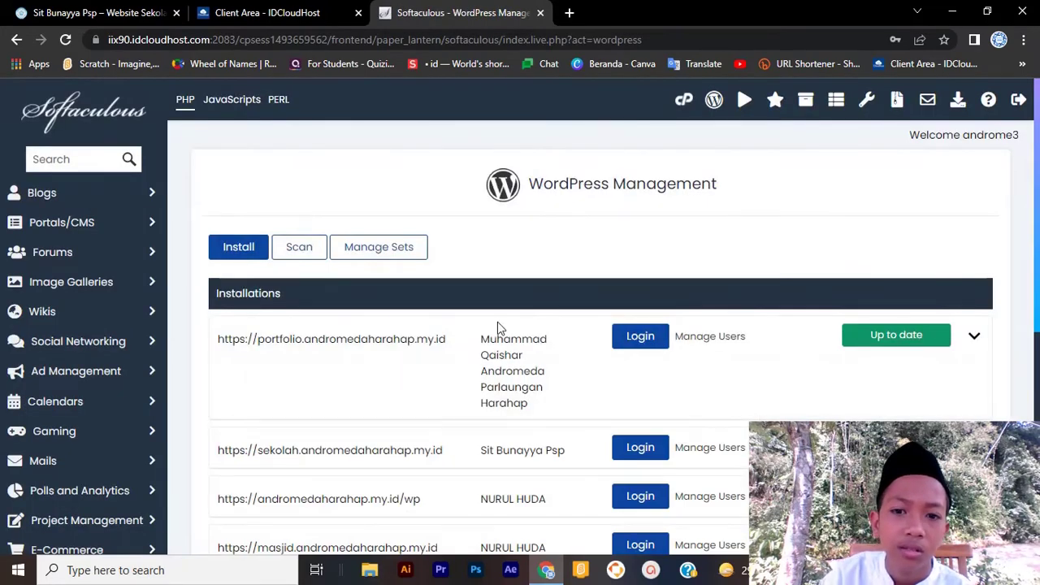
scroll(699, 274, "down", 2)
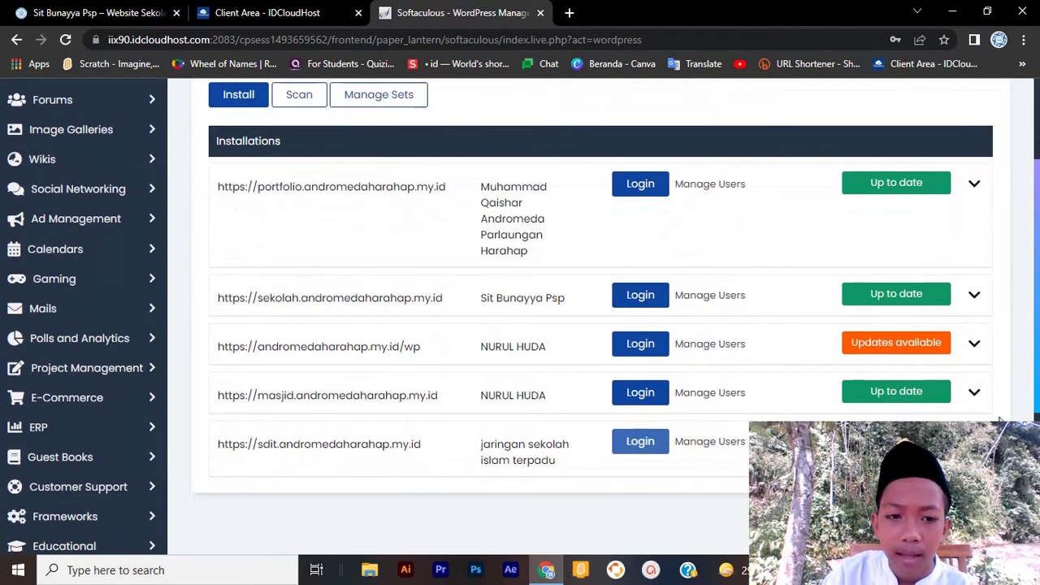
Remove the sdit.andromedaharahap.my.id installation and return to WordPress Management
left_click(975, 441)
scroll(729, 439, "down", 6)
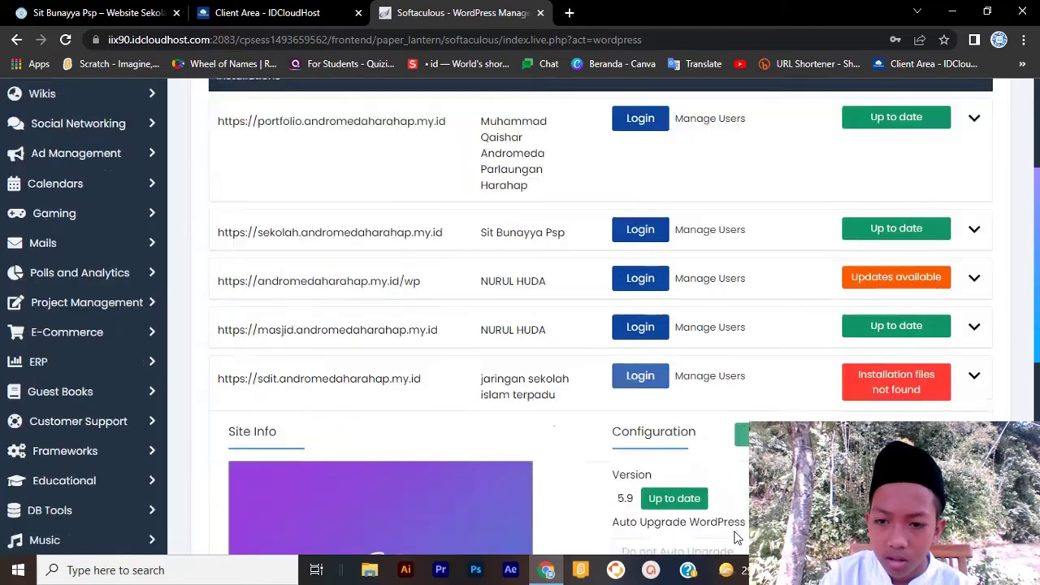
left_click(722, 413)
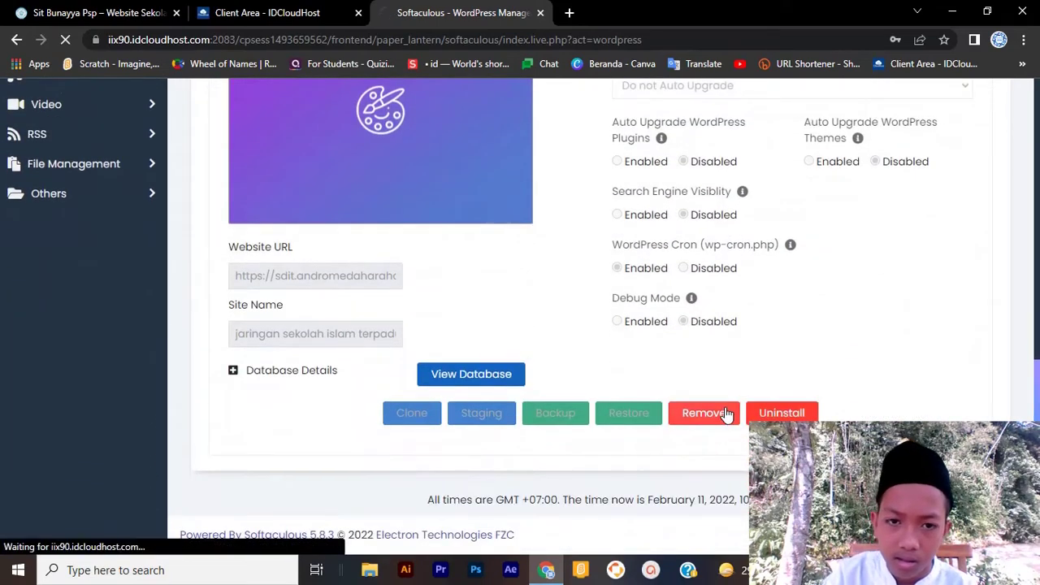
scroll(402, 397, "down", 6)
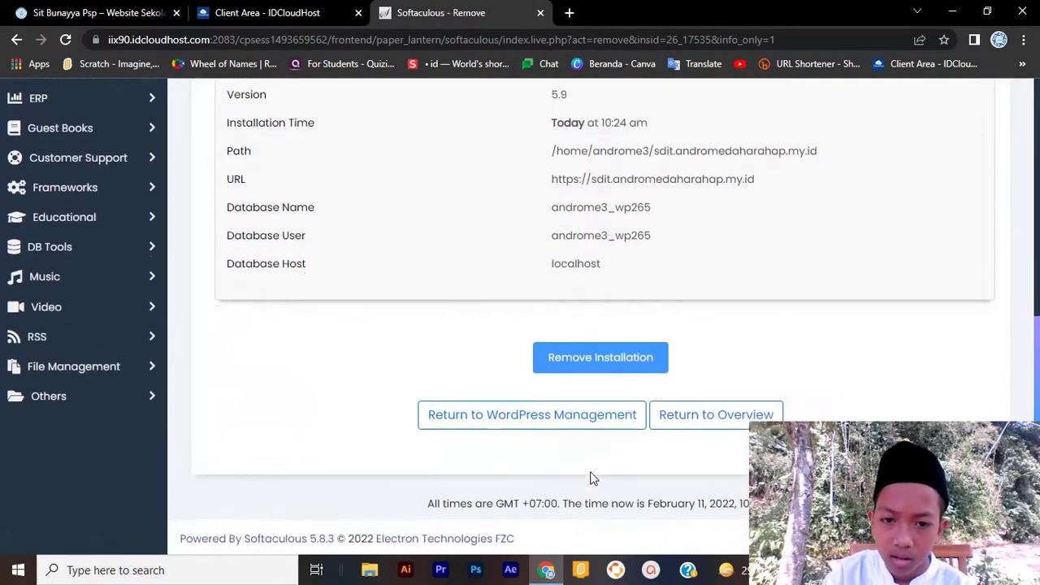
left_click(633, 356)
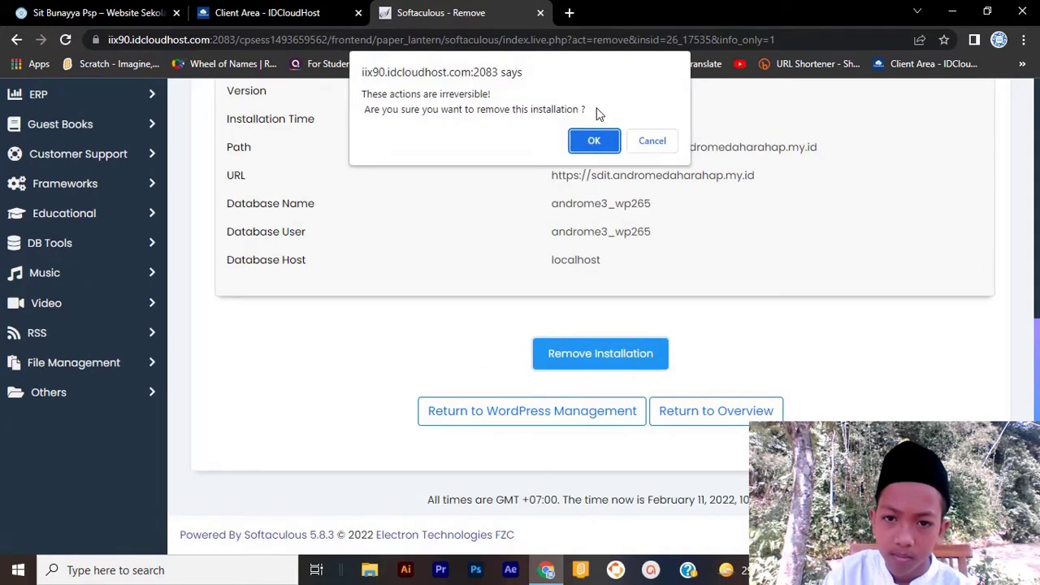
left_click(600, 139)
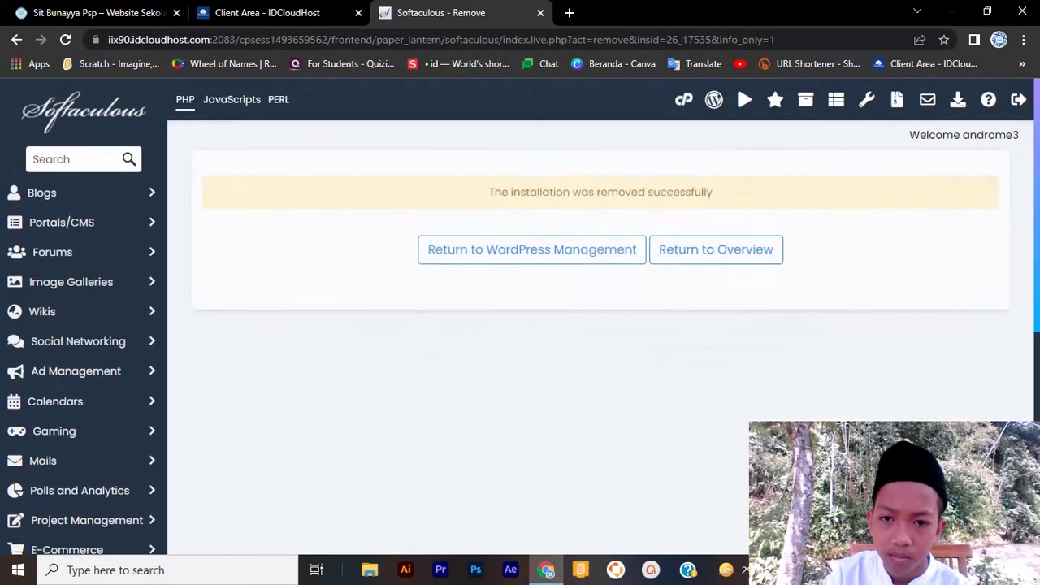
left_click(484, 259)
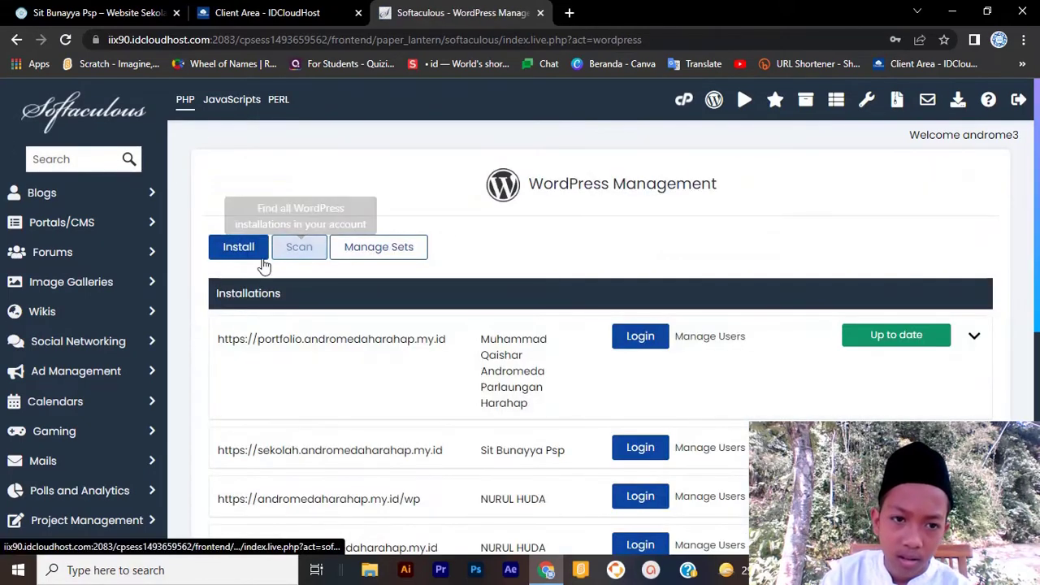
Start a new WordPress install on the jsit subdomain with an empty directory, installing at root
left_click(252, 252)
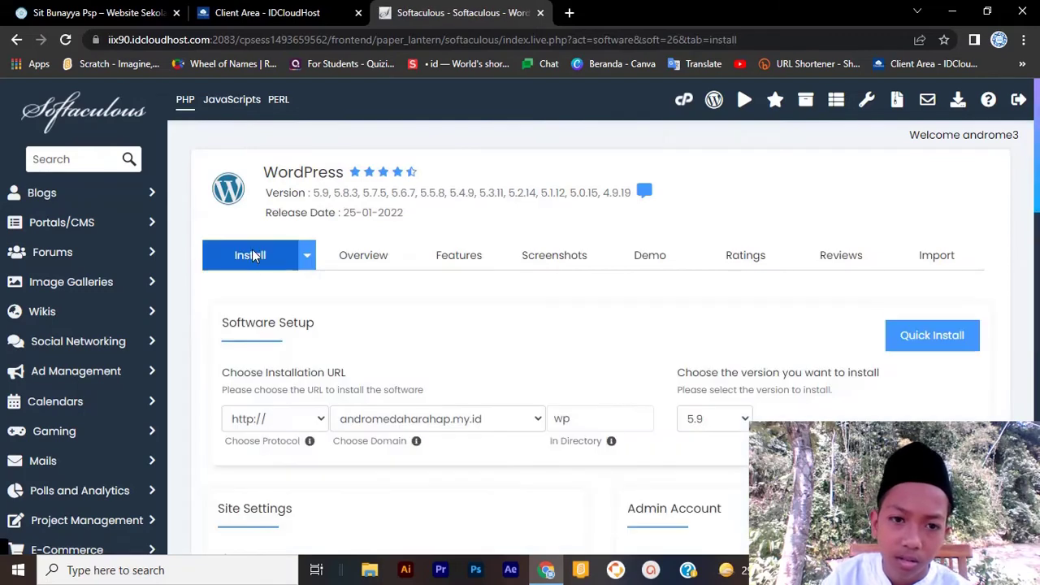
scroll(416, 423, "down", 2)
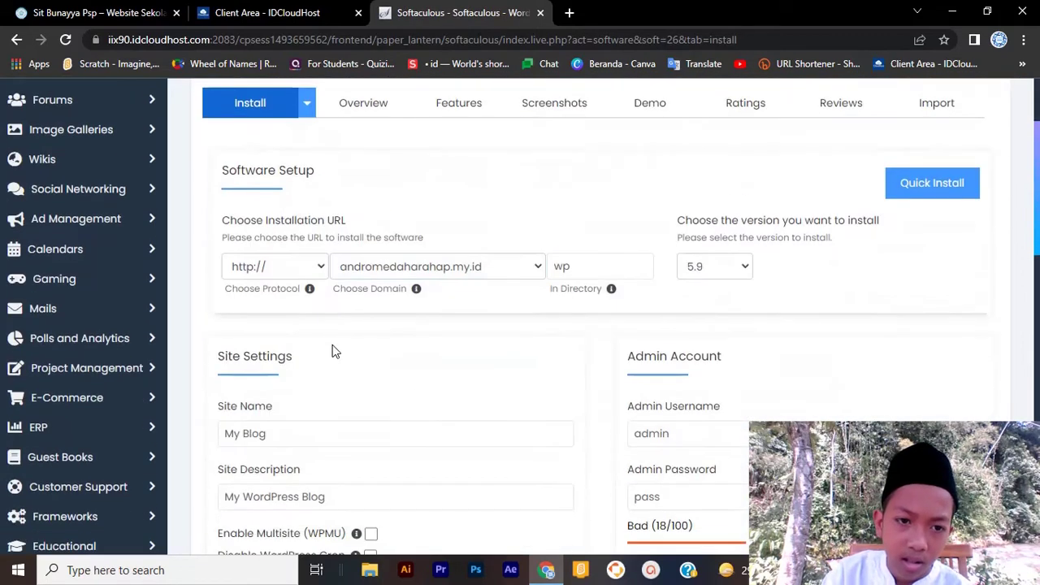
left_click(485, 266)
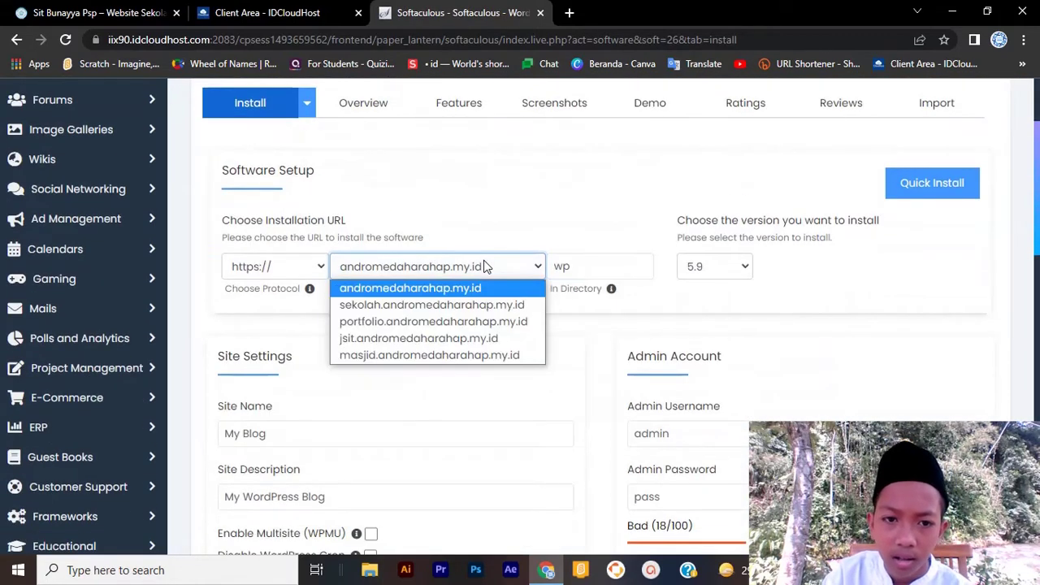
left_click(466, 338)
left_click(575, 268)
double_click(577, 268)
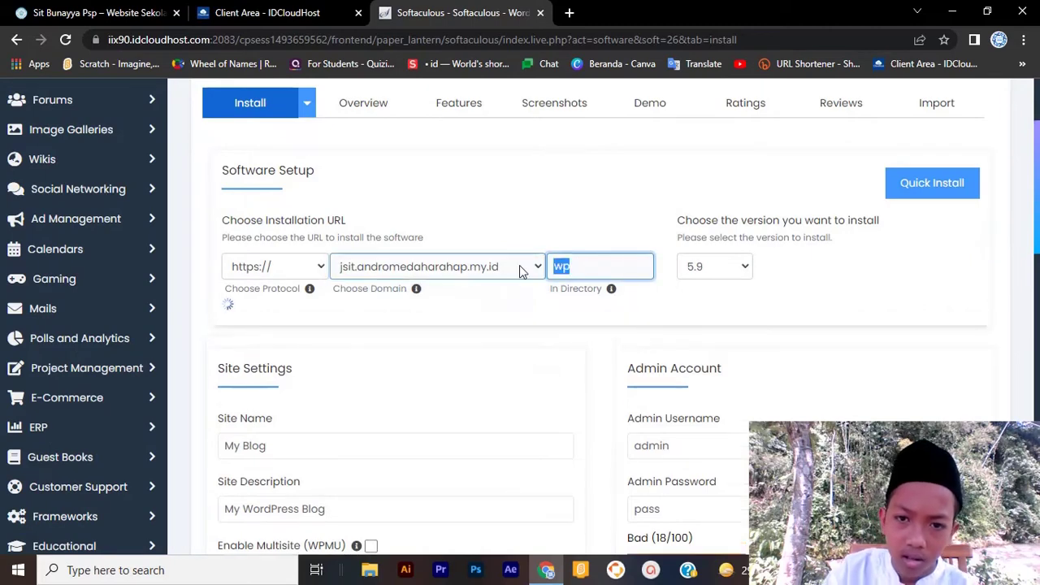
key("BackSpace")
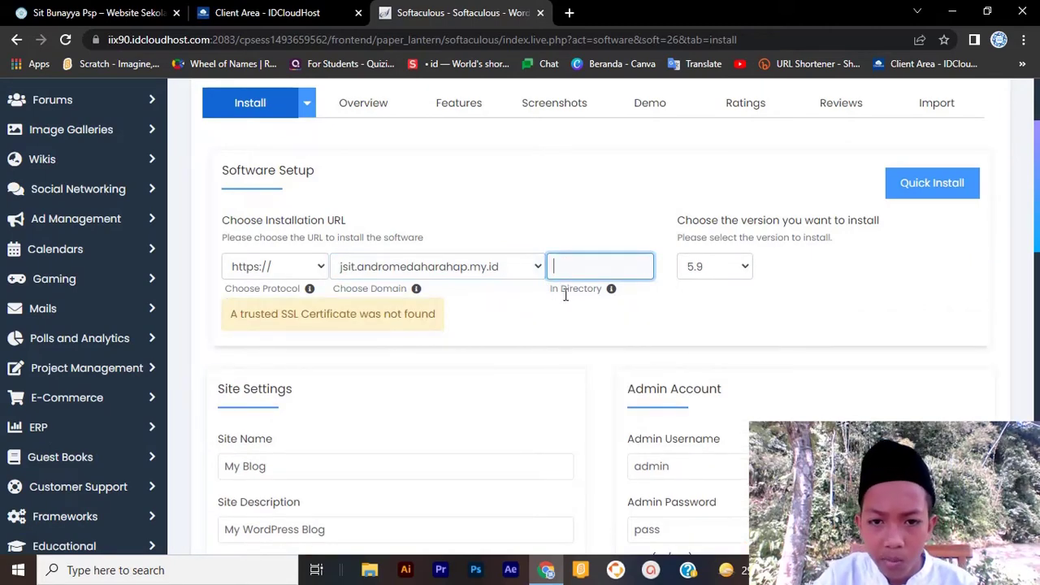
scroll(591, 305, "down", 3)
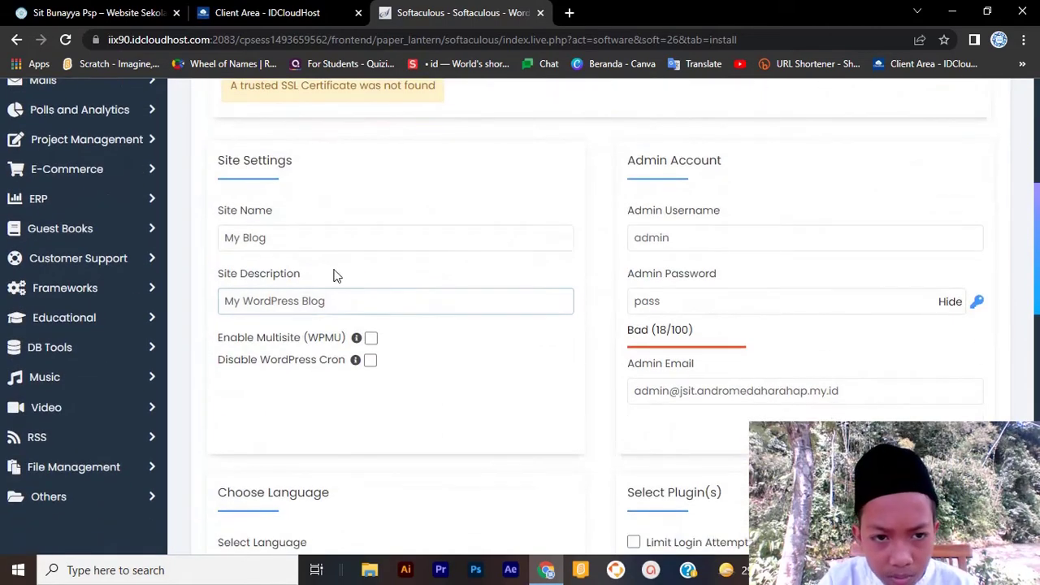
Set the site name to JSIT and the site description to jsit
left_click(317, 239)
key("ctrl+a")
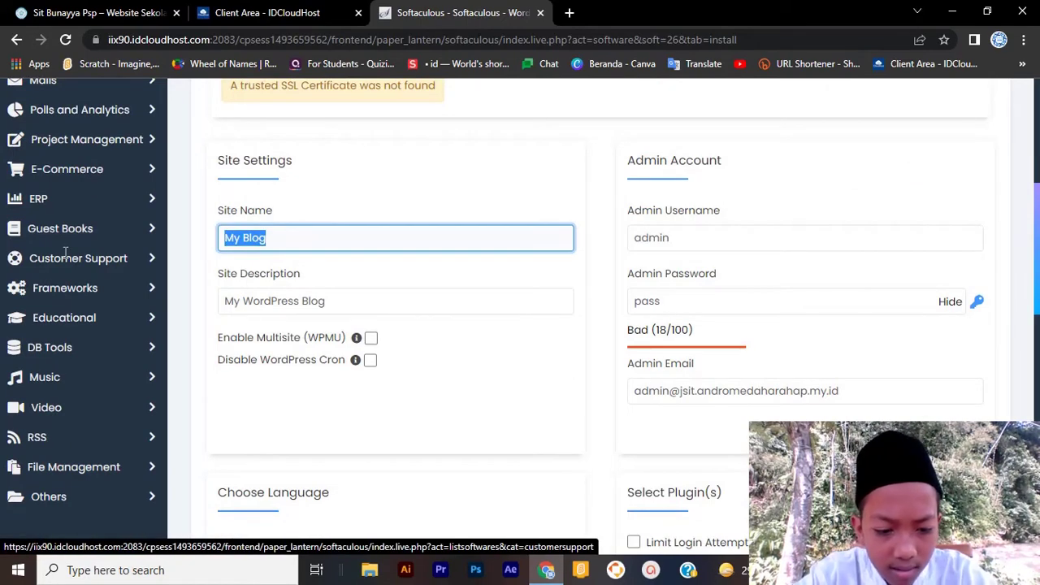
type("JSIT")
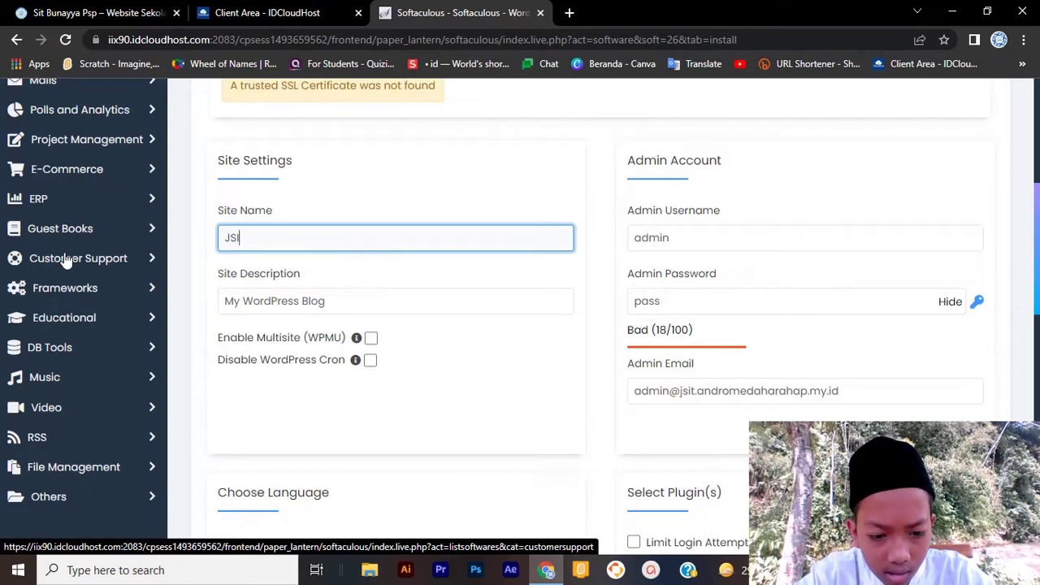
left_click(273, 305)
type("sit")
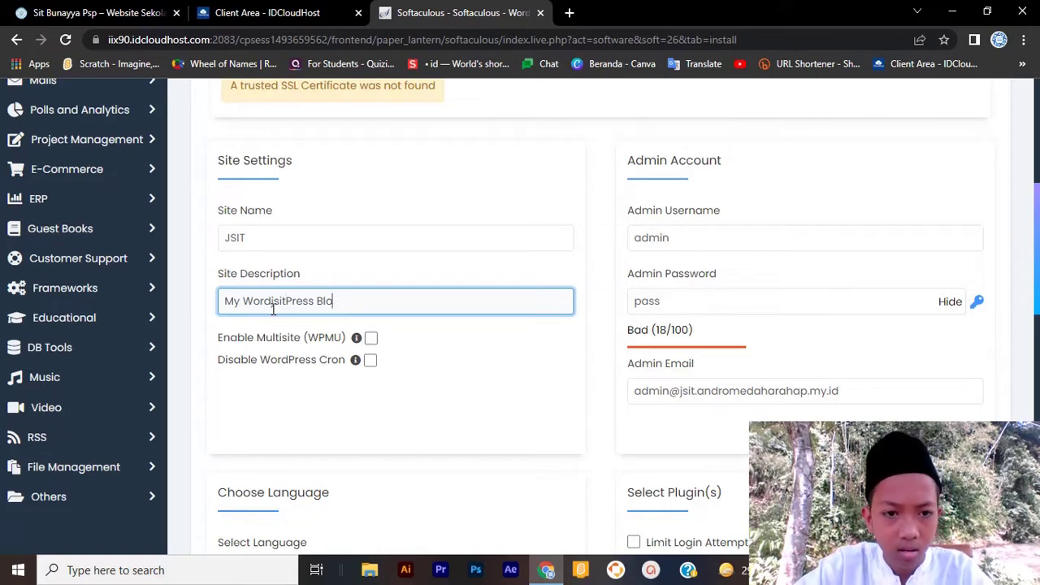
key("ctrl+a")
key("BackSpace")
type("j")
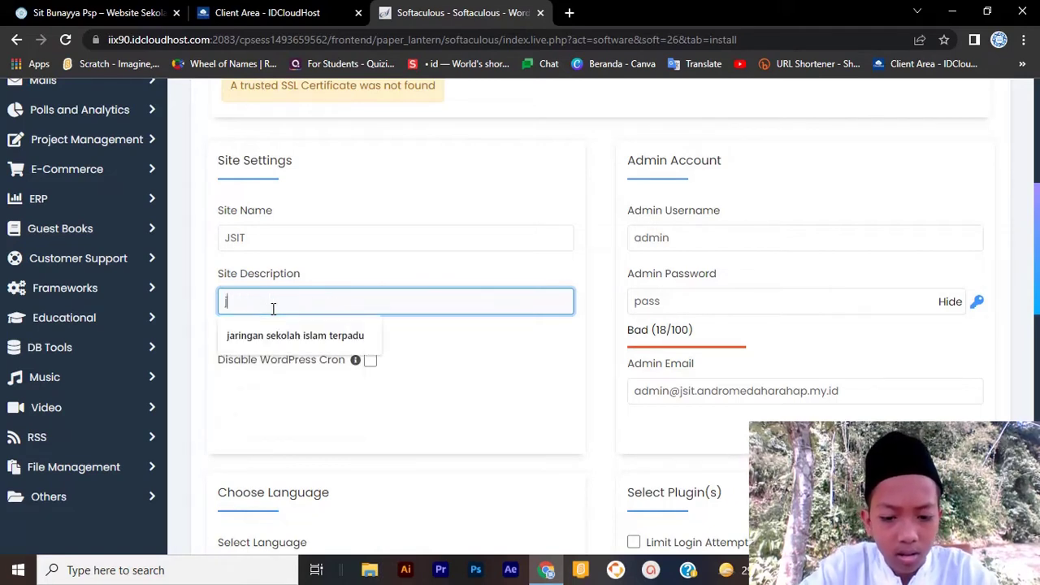
type("sit")
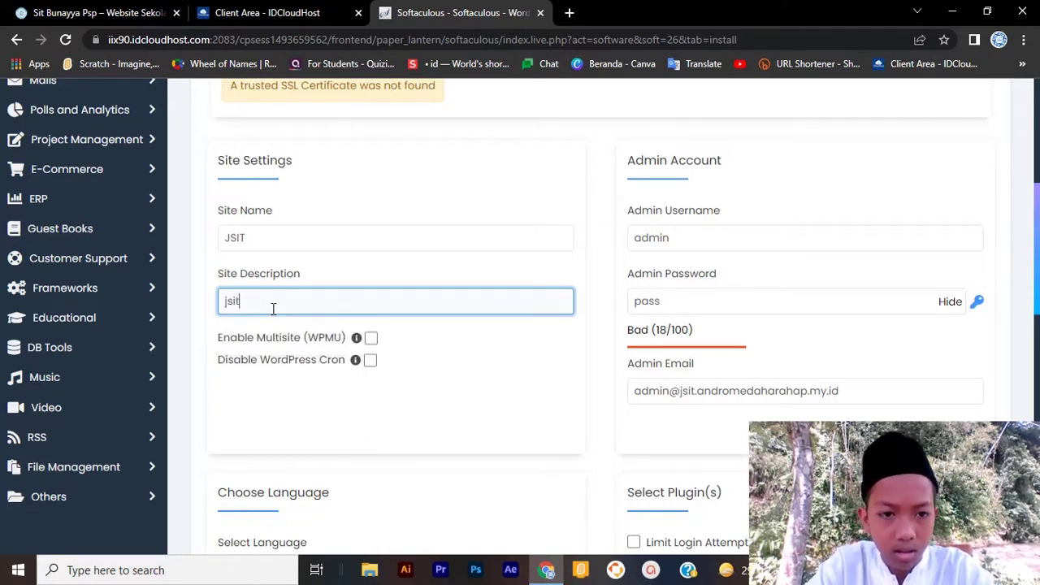
Replace the default admin password with a long passphrase rated Strong (100/100)
left_click_drag(669, 303, 602, 309)
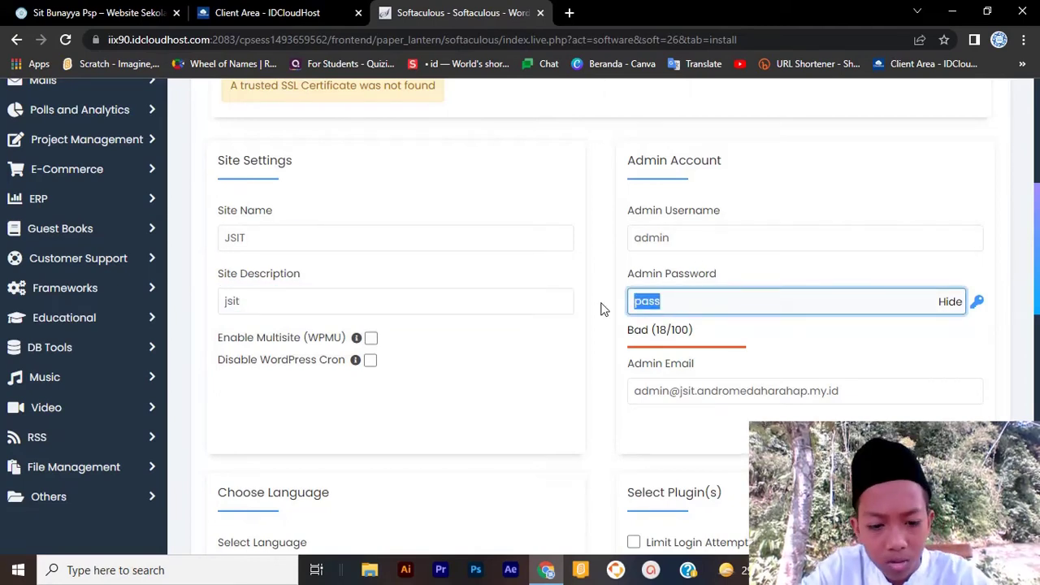
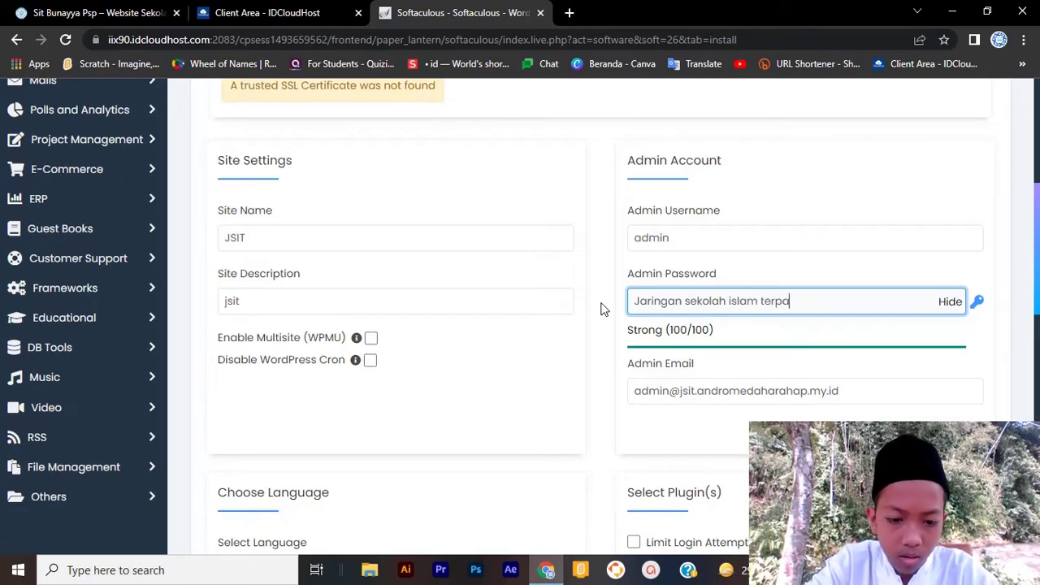
scroll(642, 292, "down", 1)
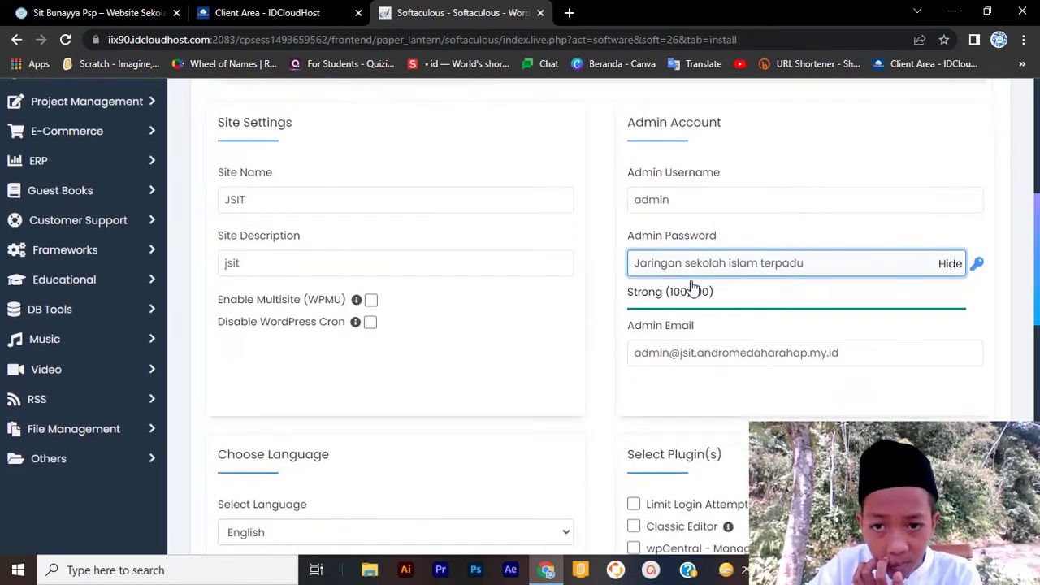
scroll(690, 288, "down", 1)
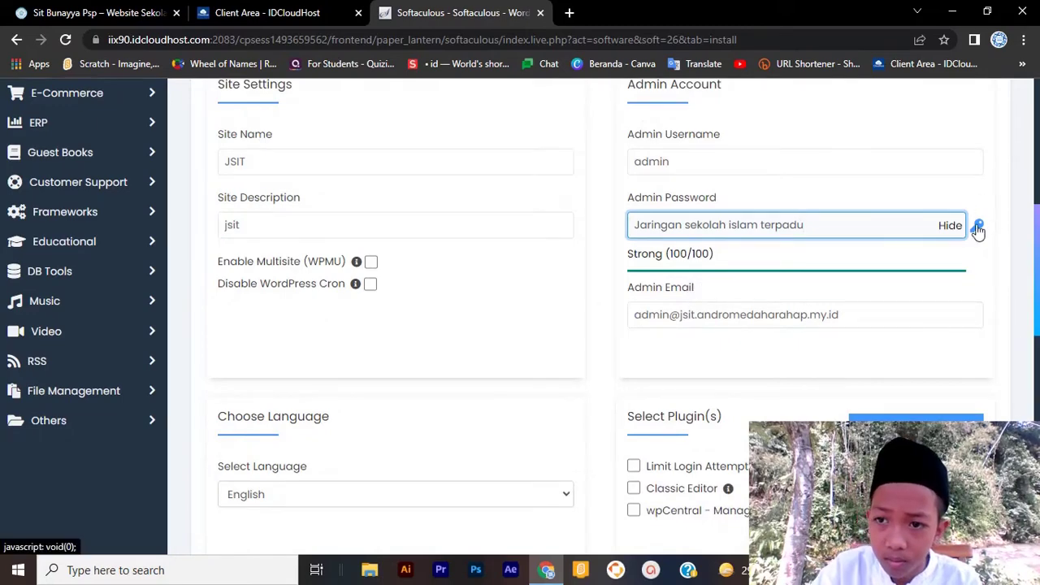
scroll(921, 295, "down", 6)
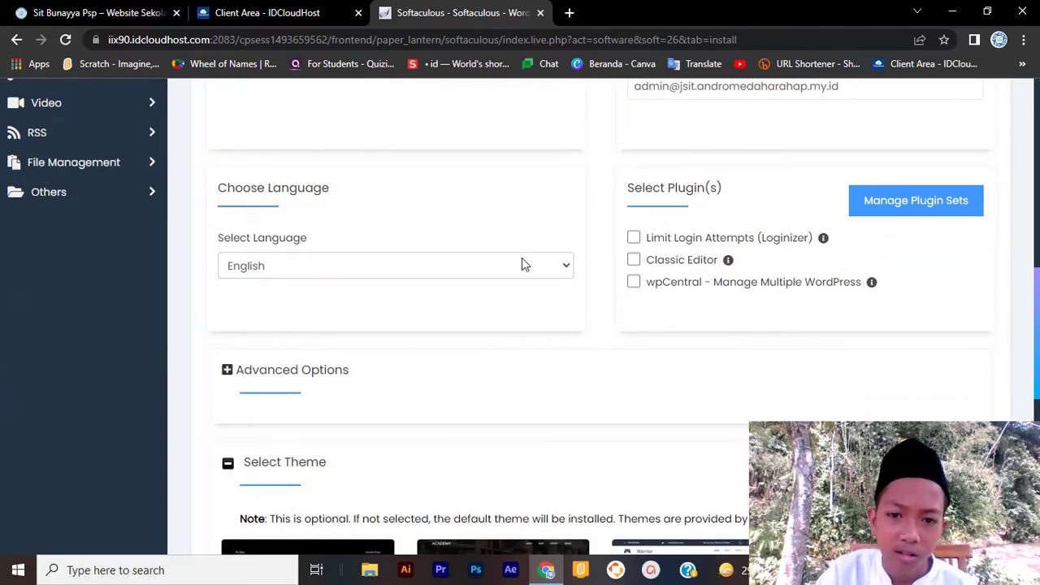
Choose the Financy theme, accept its demo images, and start the WordPress installation
scroll(521, 265, "down", 5)
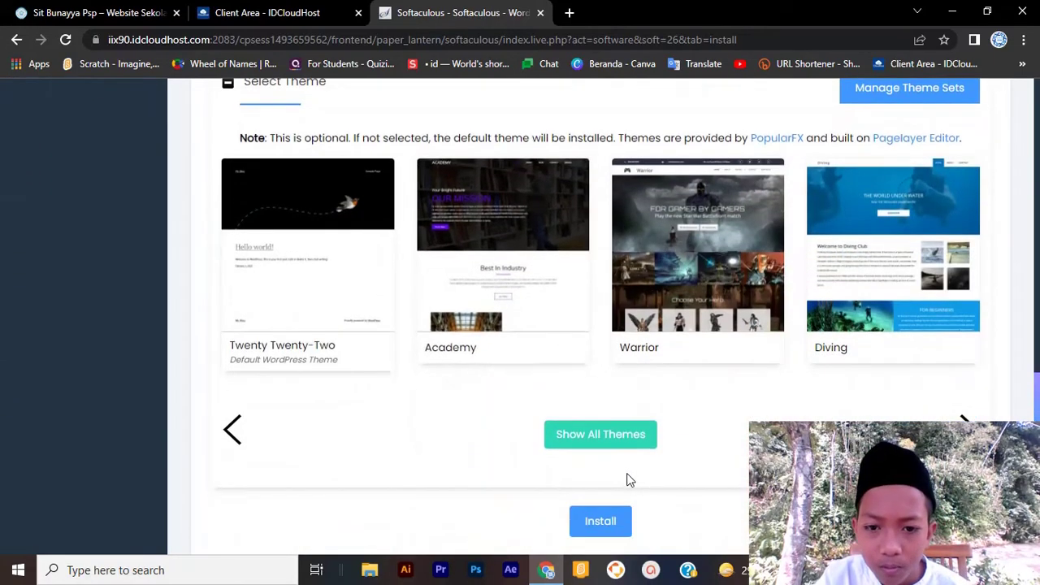
left_click(618, 432)
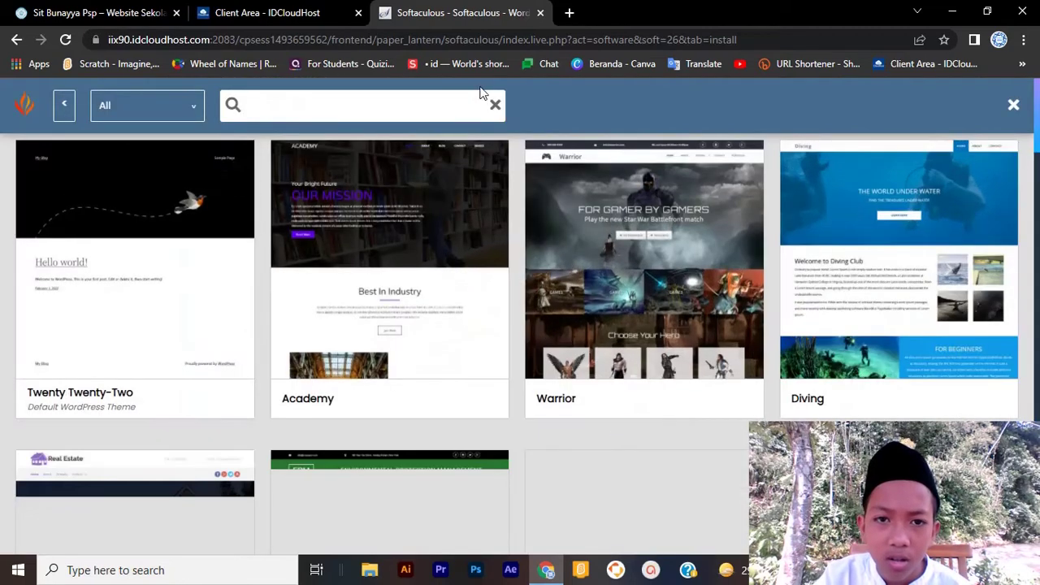
left_click(413, 100)
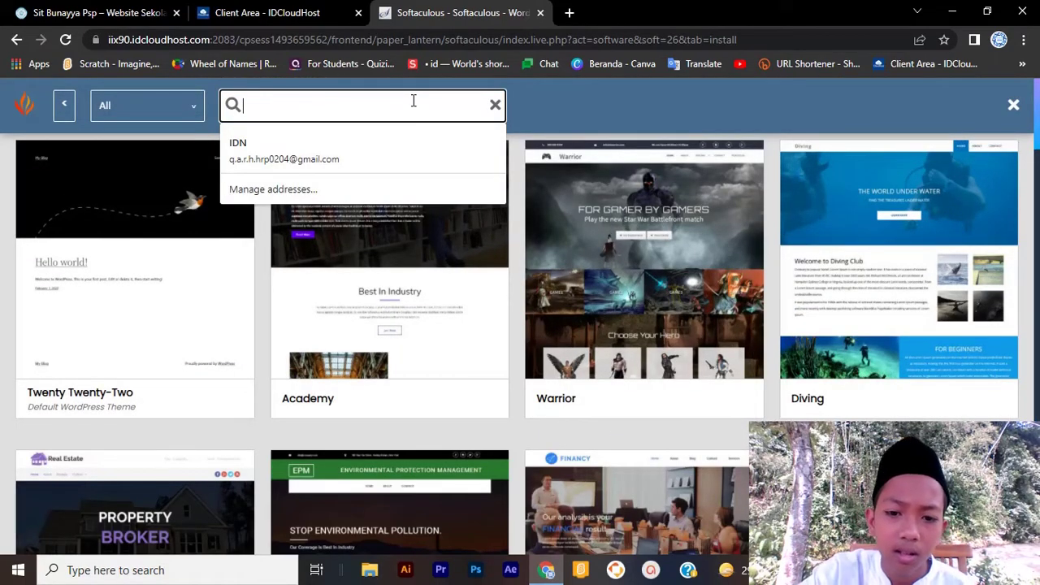
left_click(699, 510)
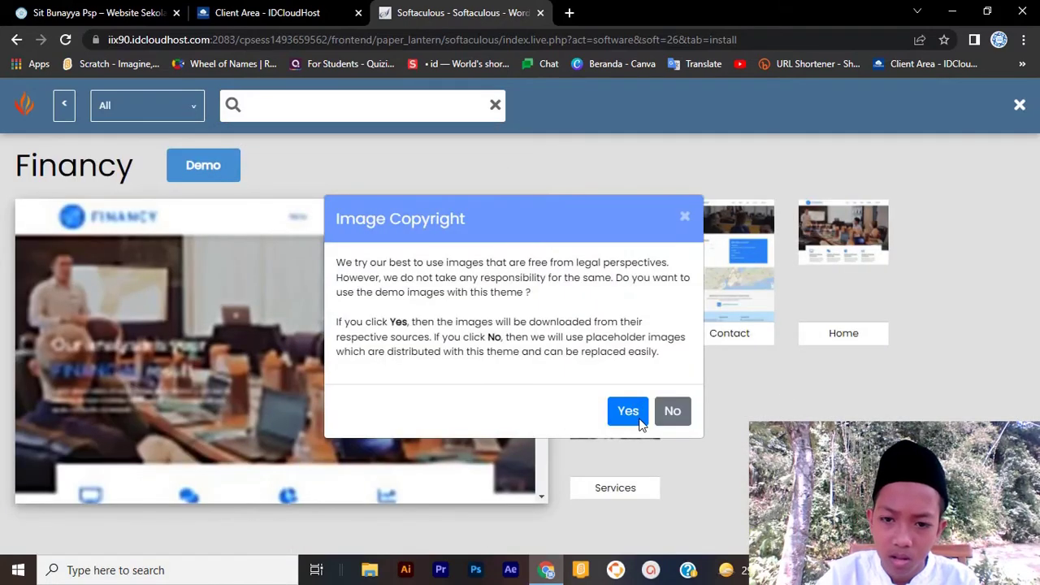
left_click(627, 412)
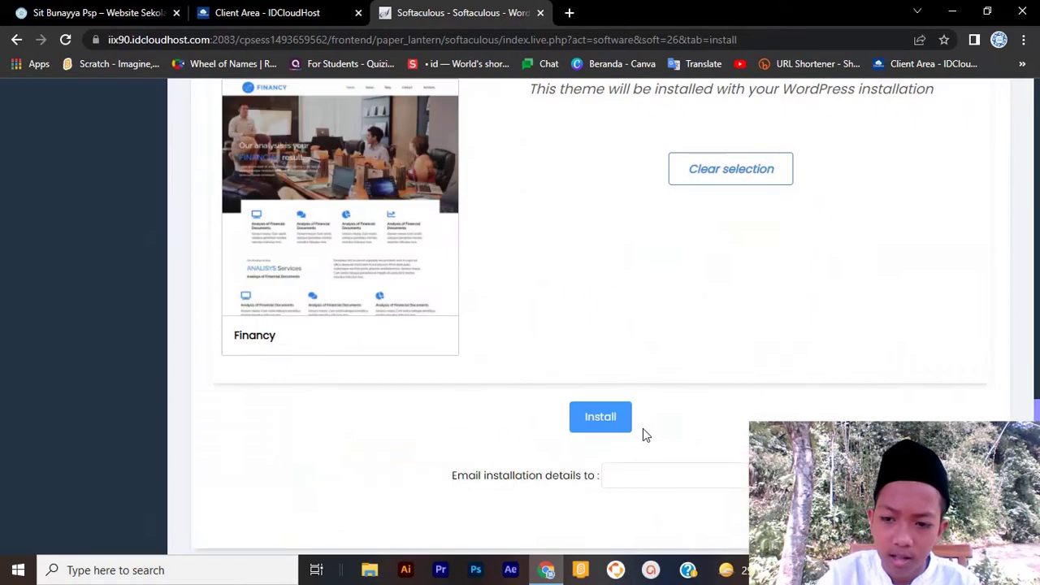
left_click(601, 417)
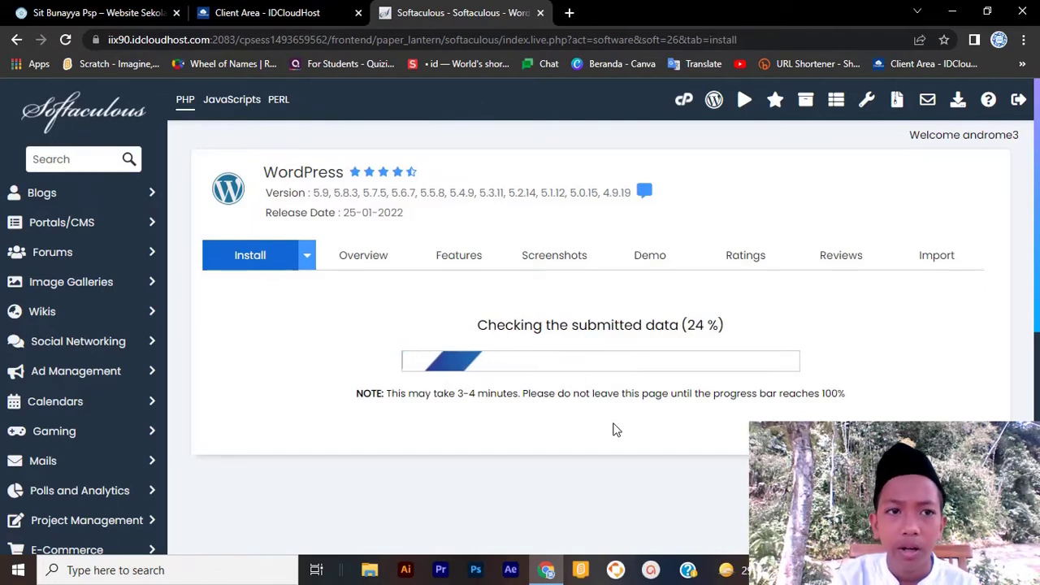
On the Sit Bunayya Psp site, read through the Profil page's history, vision and mission, then go to Berita
left_click(49, 12)
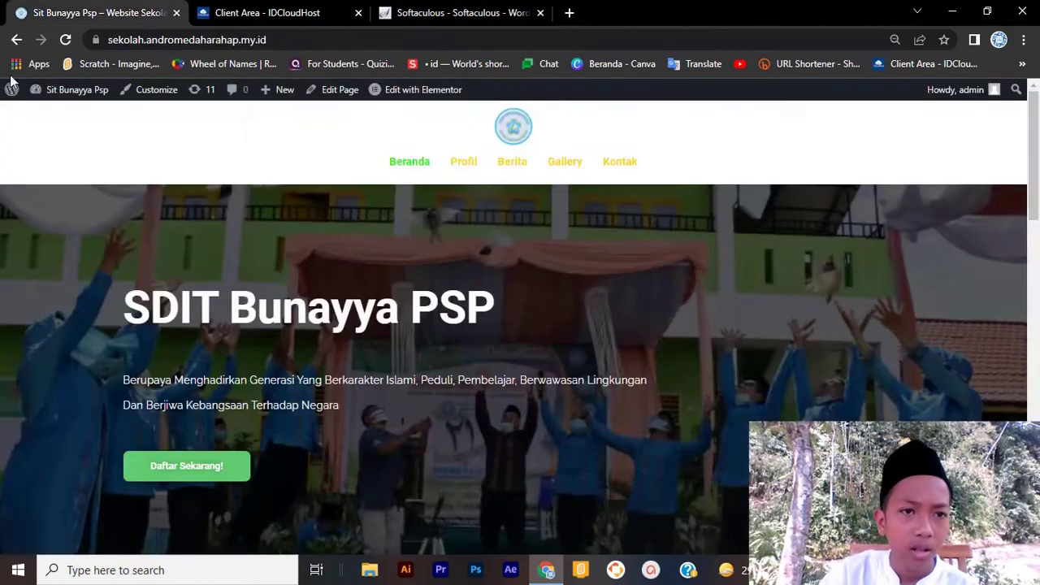
scroll(607, 471, "down", 5)
scroll(626, 476, "up", 5)
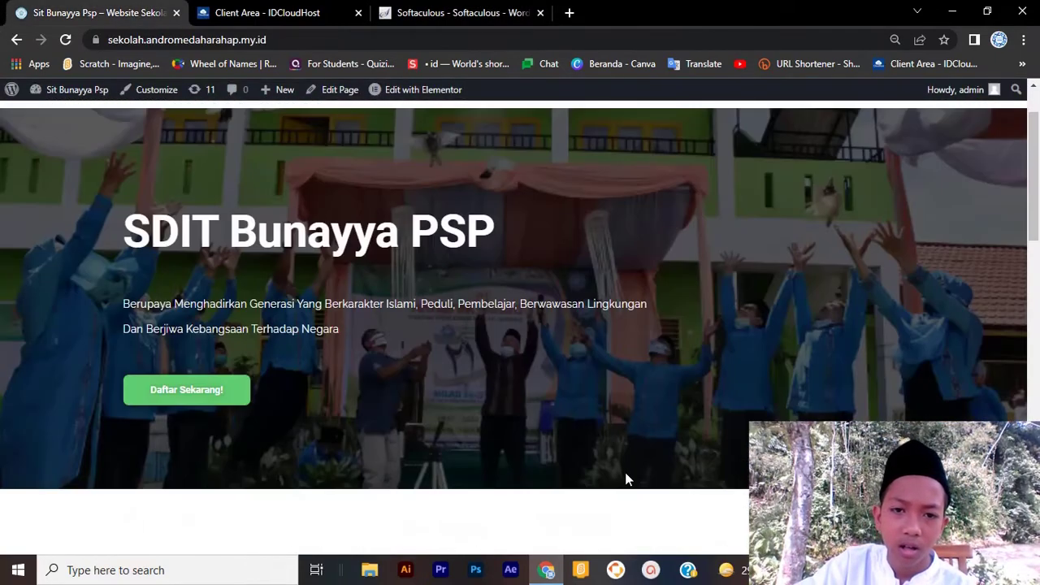
left_click(464, 162)
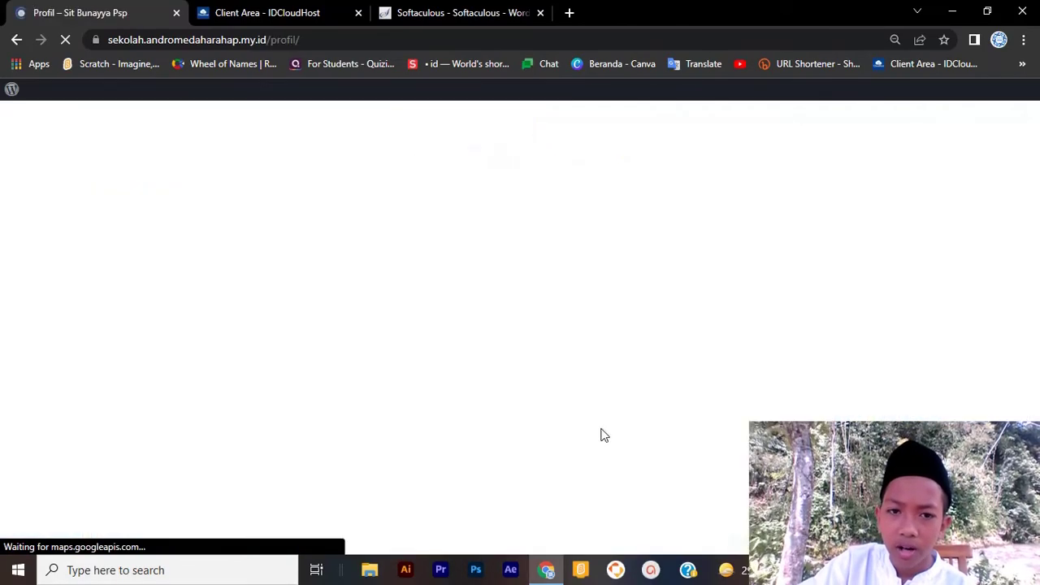
scroll(420, 320, "down", 6)
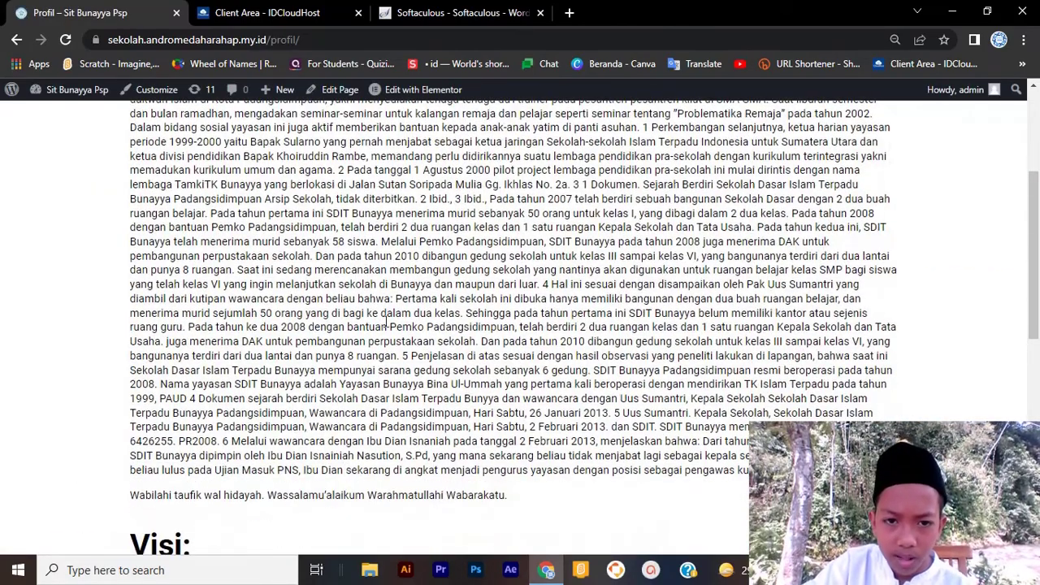
scroll(387, 323, "down", 2)
scroll(591, 311, "down", 4)
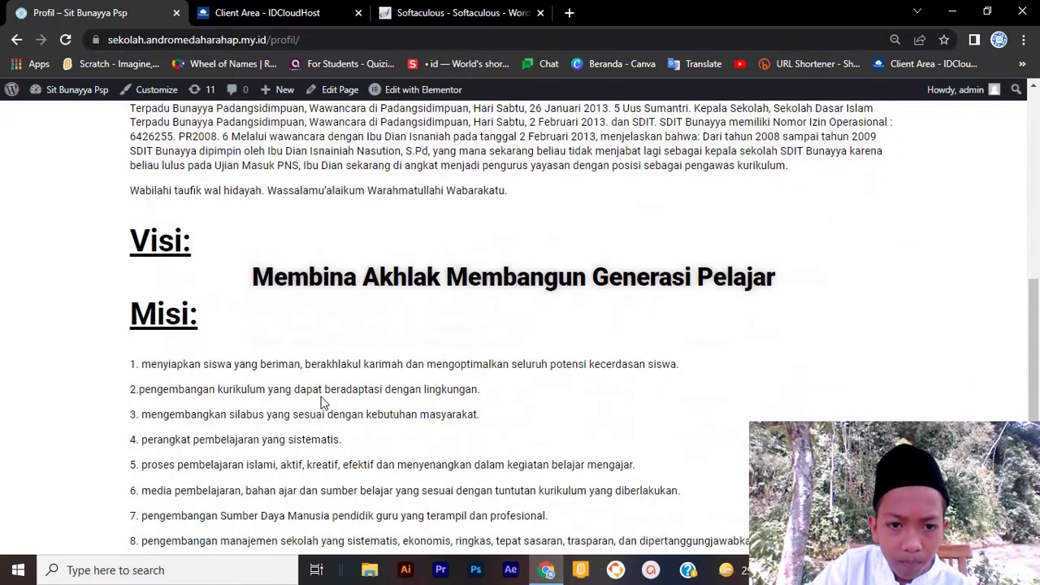
scroll(495, 457, "down", 3)
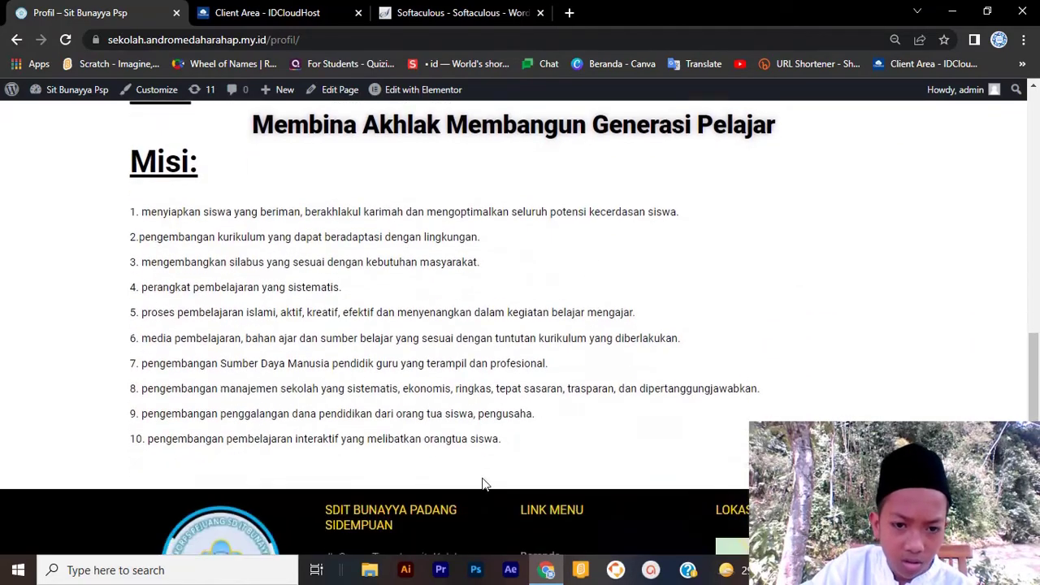
scroll(561, 497, "up", 10)
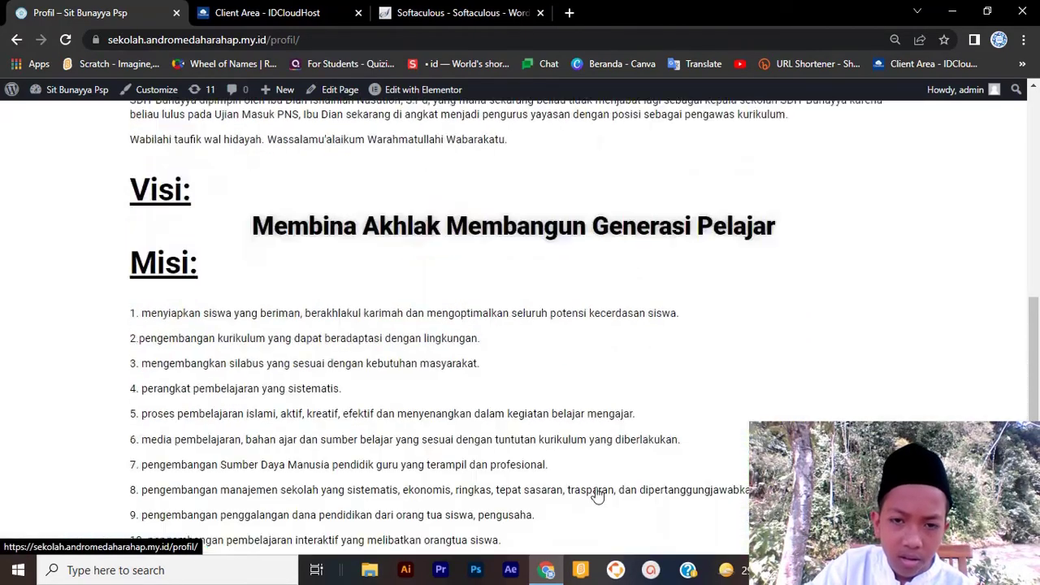
left_click(510, 167)
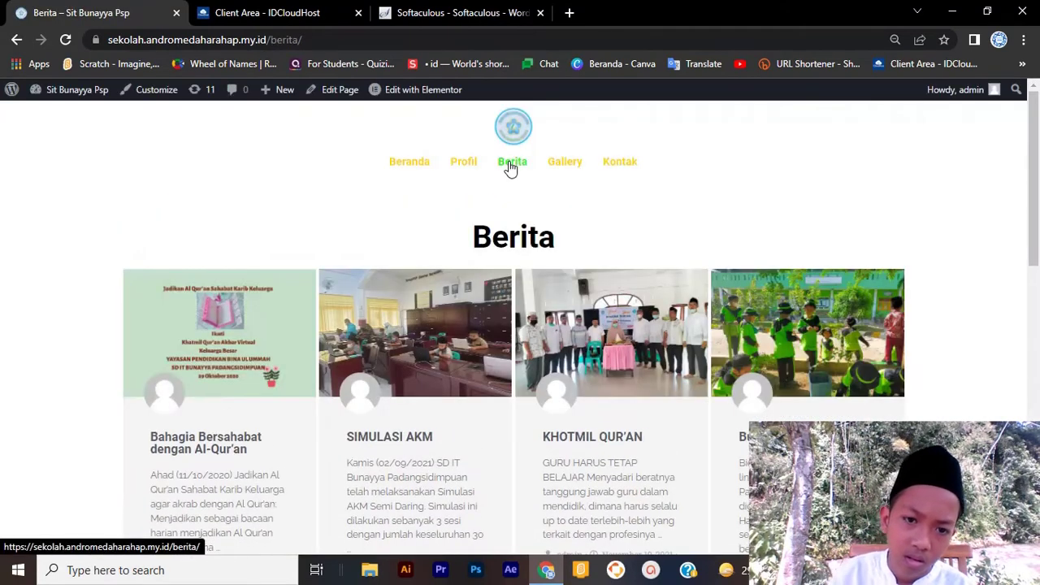
Scroll the Berita posts, browse the Gallery photos, then go to the Kontak page
scroll(454, 268, "down", 6)
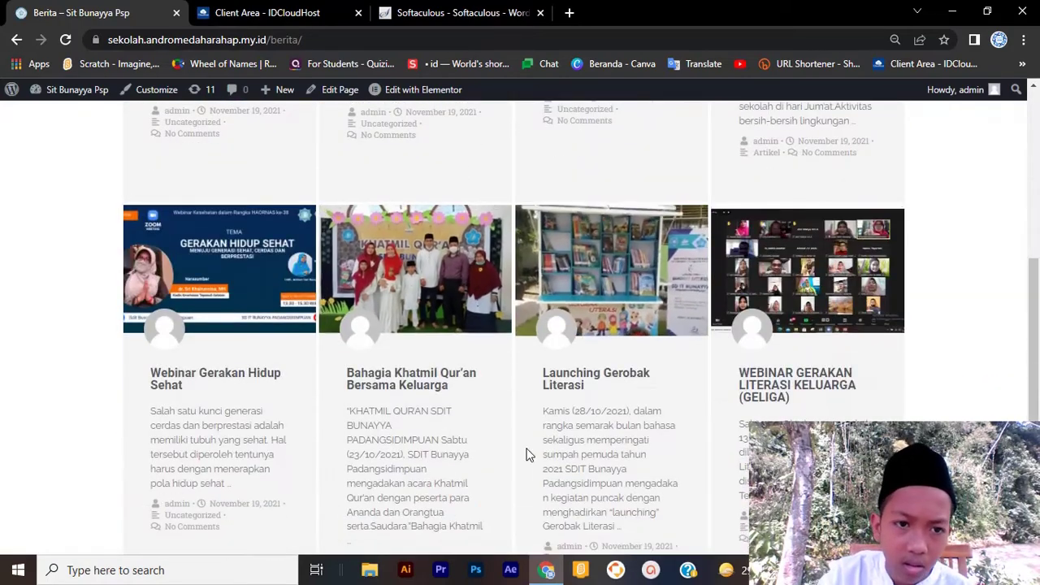
scroll(535, 416, "up", 6)
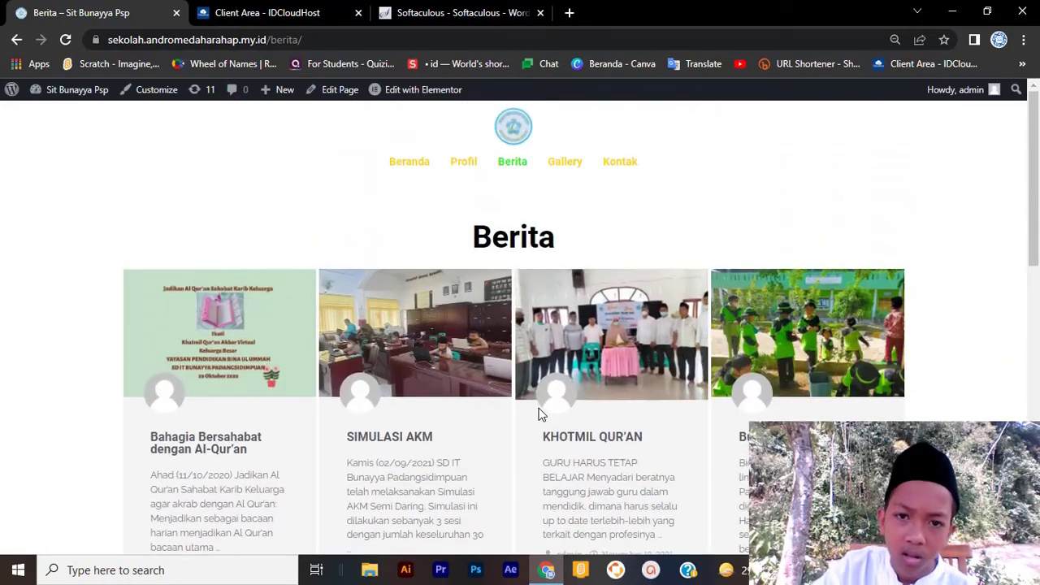
left_click(578, 165)
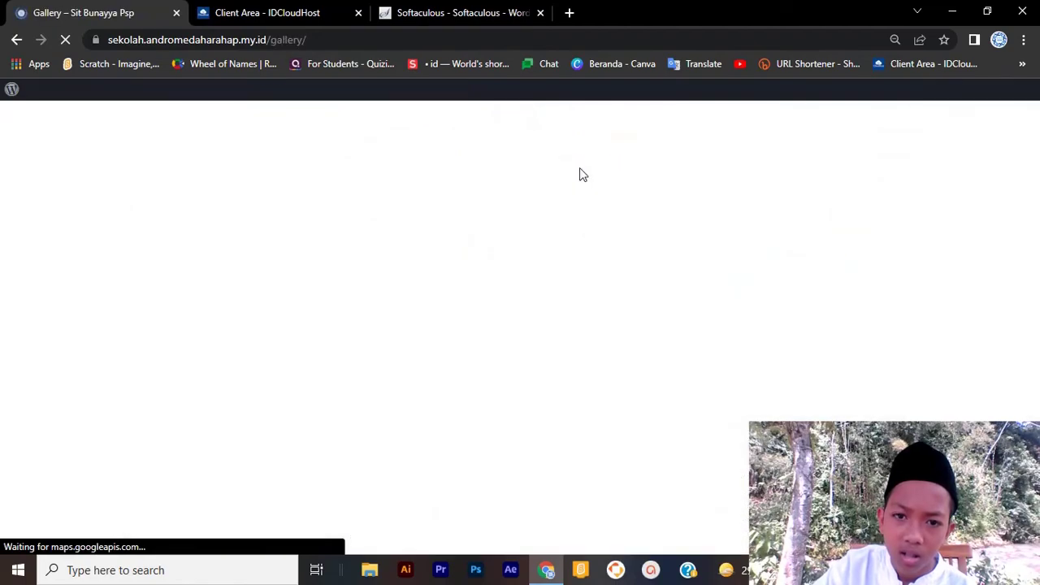
scroll(555, 318, "down", 4)
scroll(558, 324, "down", 4)
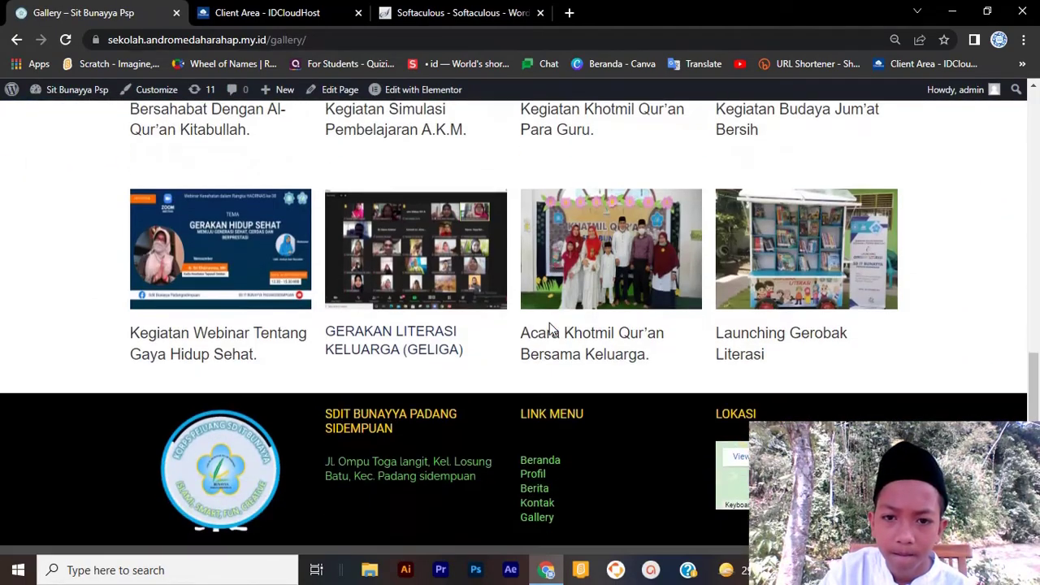
scroll(549, 323, "up", 10)
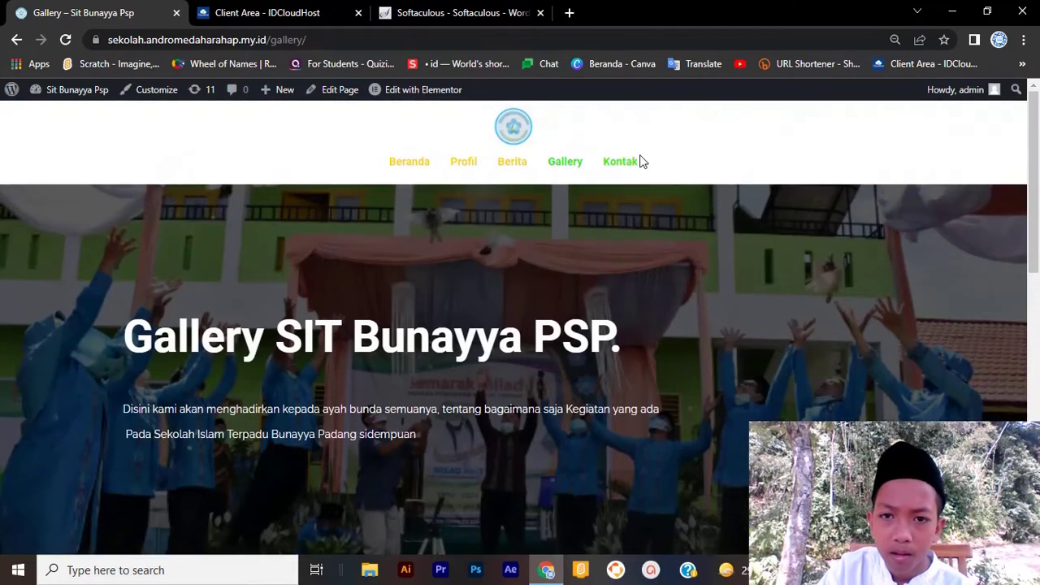
left_click(641, 162)
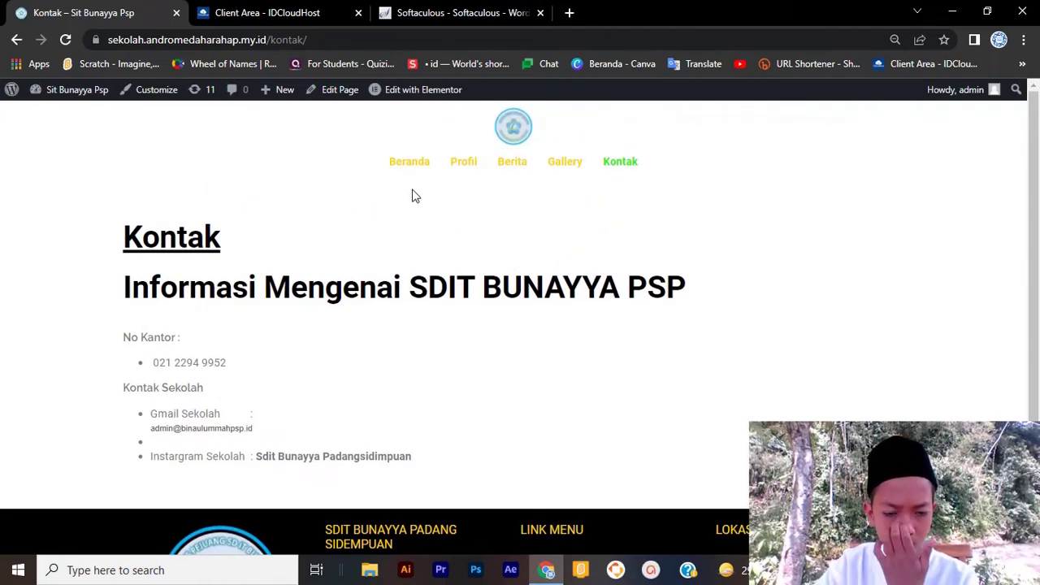
Return to the Softaculous tab to check the install progress, now at 95%
left_click(452, 20)
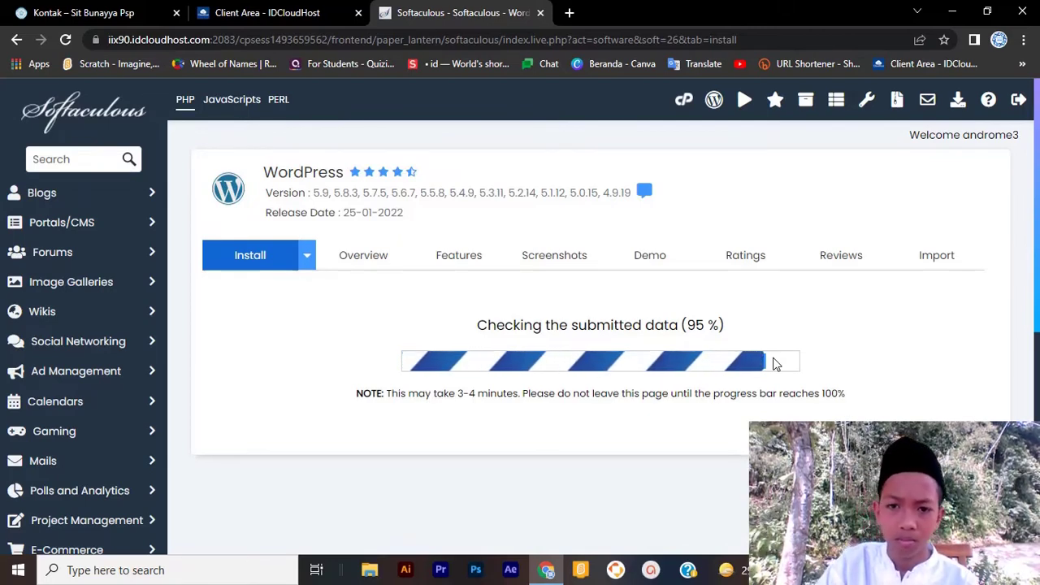
Check the WordPress overview and install progress at 95%, then switch to the Kontak tab
left_click(376, 260)
scroll(666, 415, "down", 10)
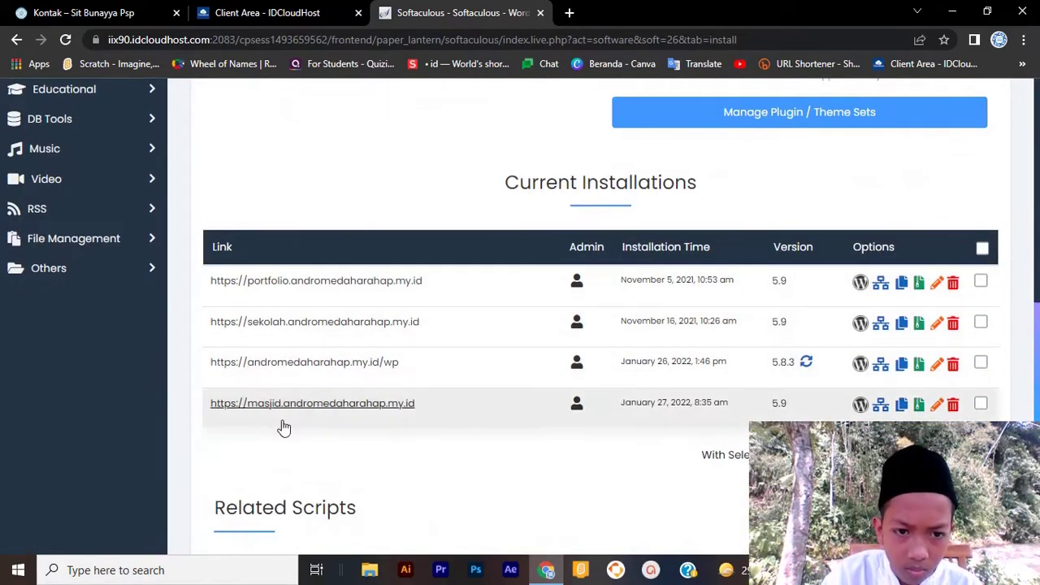
scroll(500, 430, "up", 1)
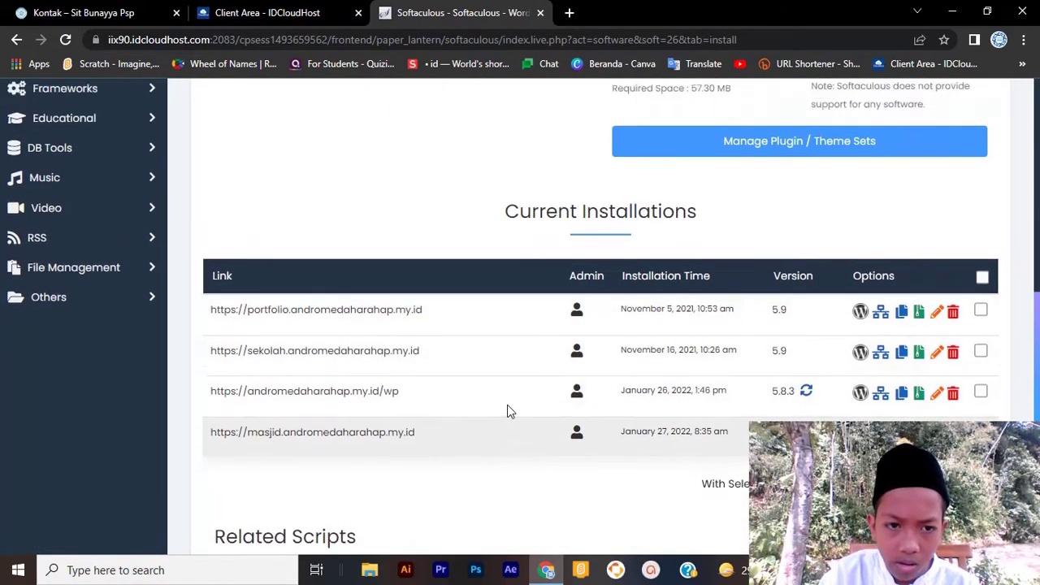
scroll(507, 404, "up", 9)
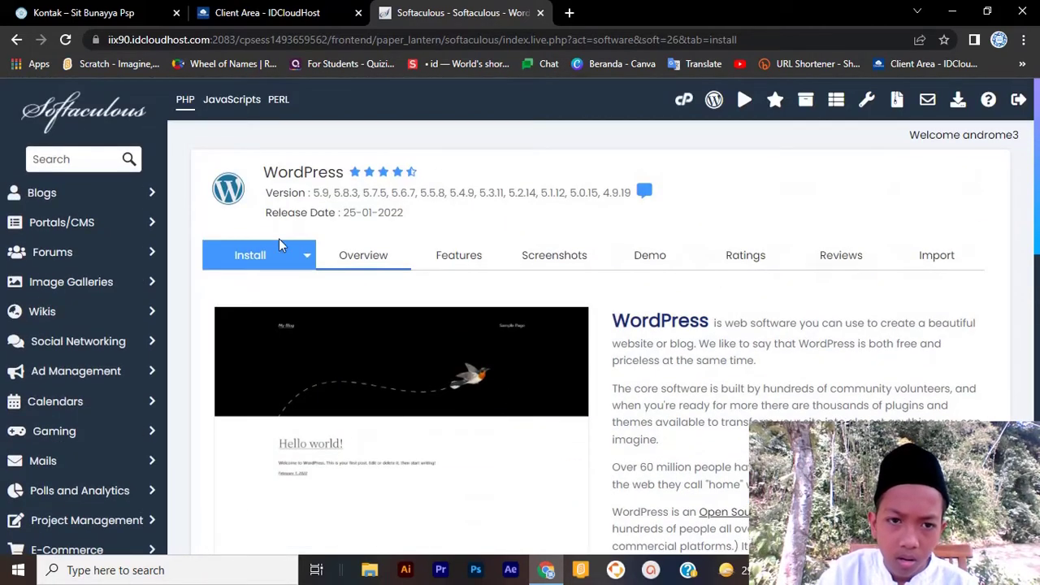
left_click(262, 260)
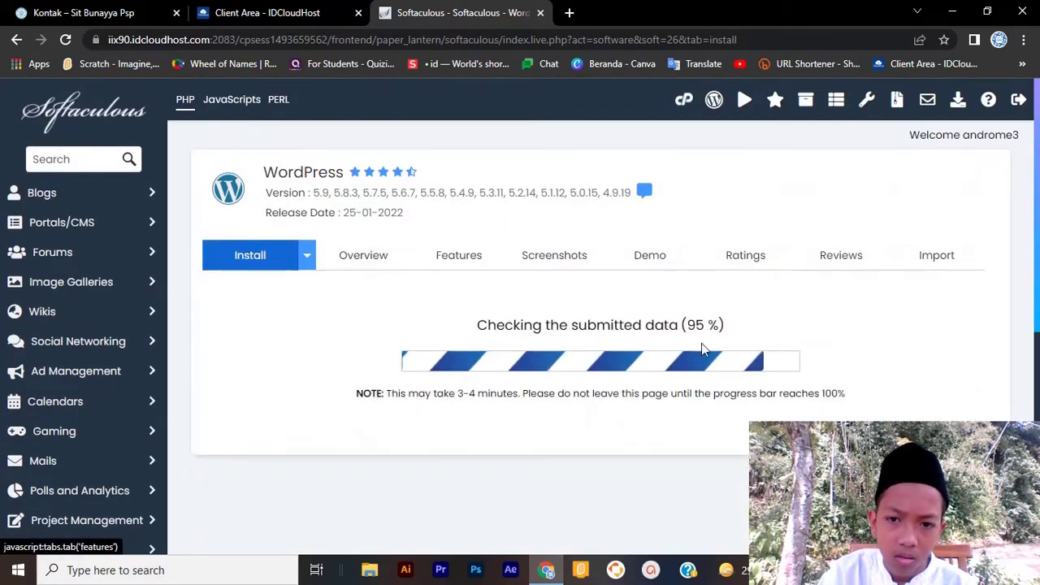
scroll(809, 397, "down", 5)
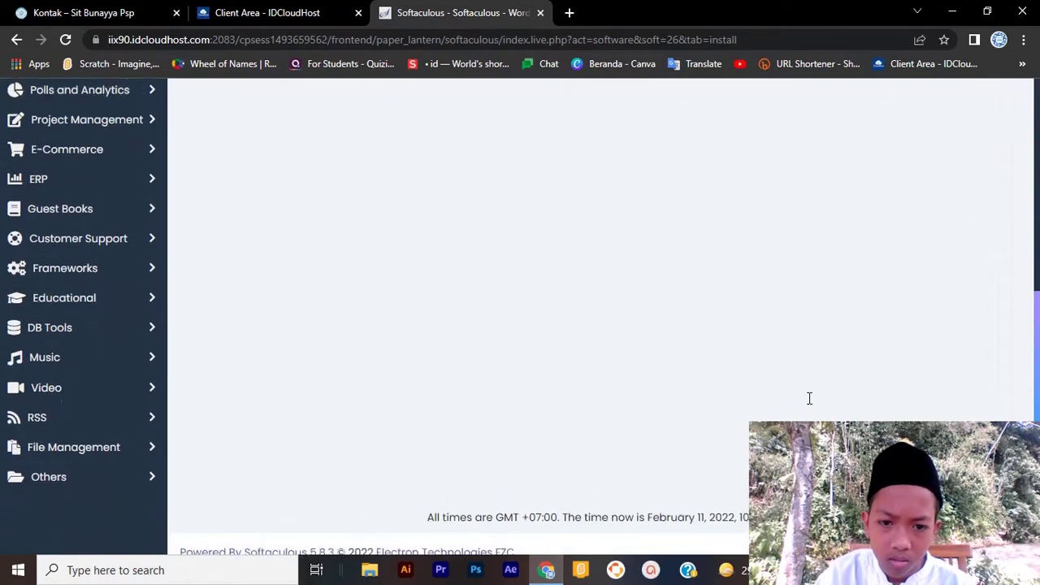
scroll(809, 397, "up", 6)
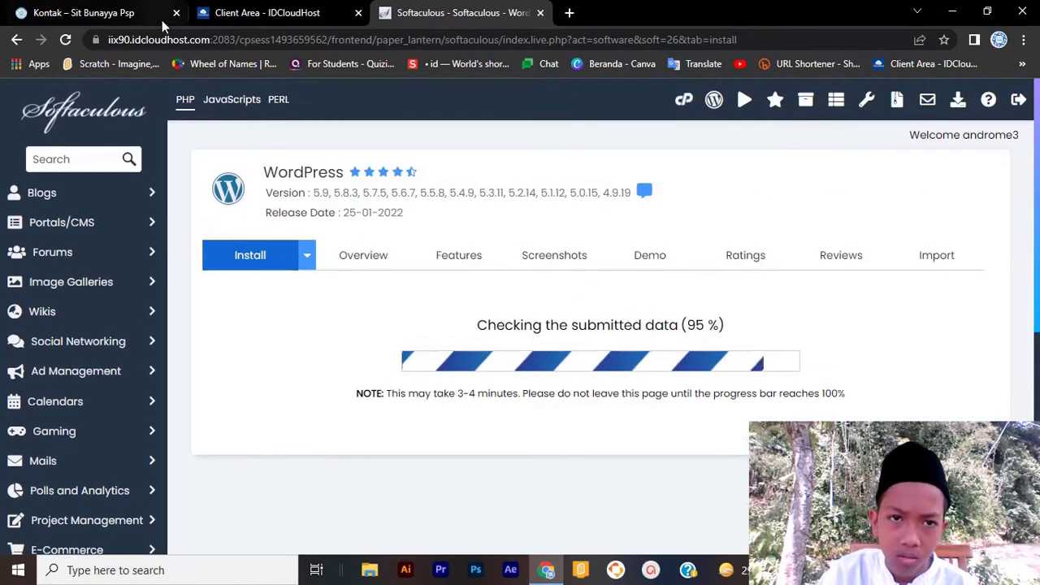
left_click(268, 12)
left_click(81, 13)
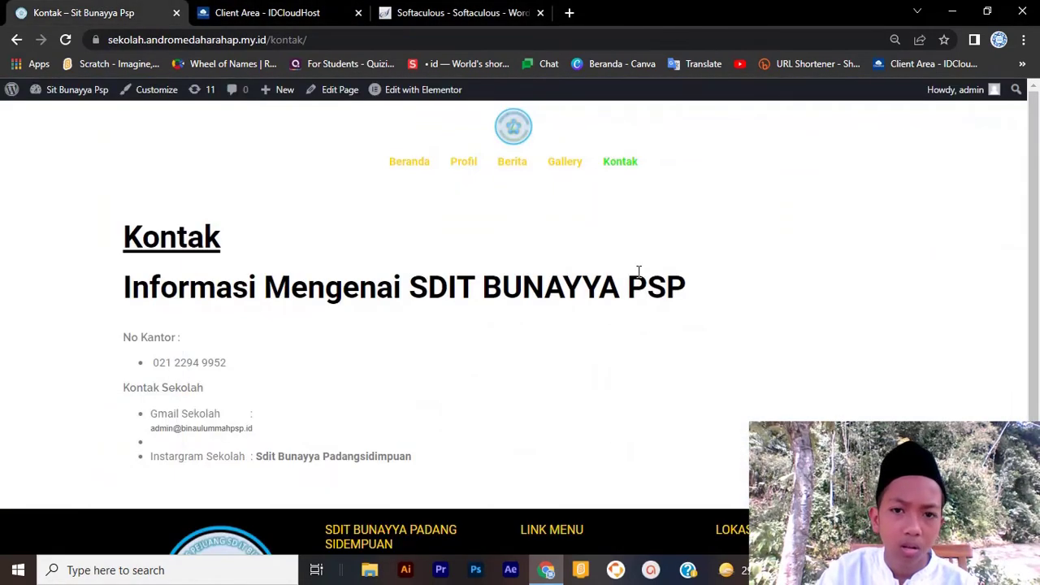
Go to the school site's Beranda homepage and scroll through its cards and subjects
scroll(700, 269, "down", 2)
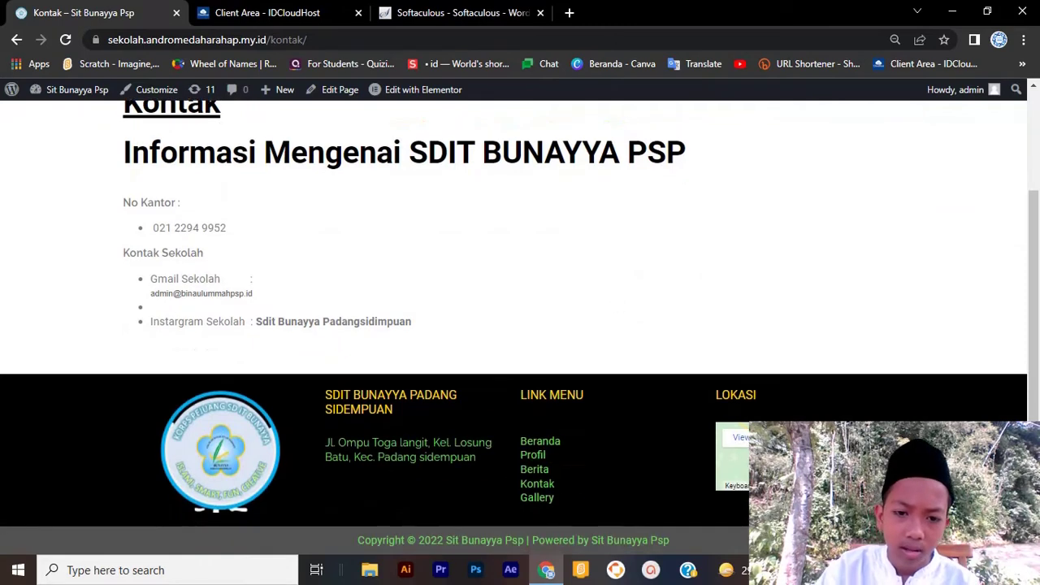
scroll(702, 446, "up", 2)
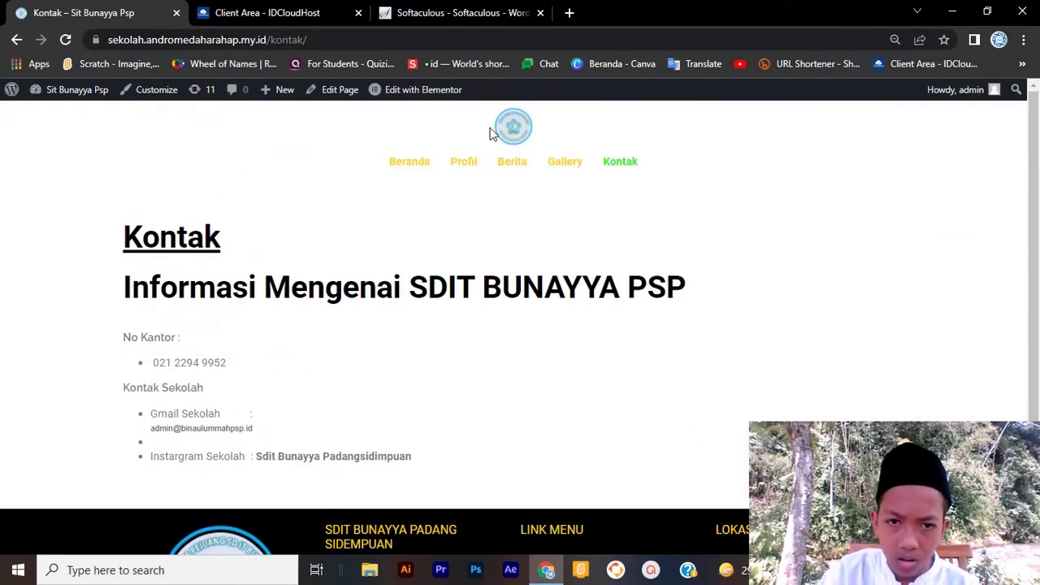
left_click(428, 165)
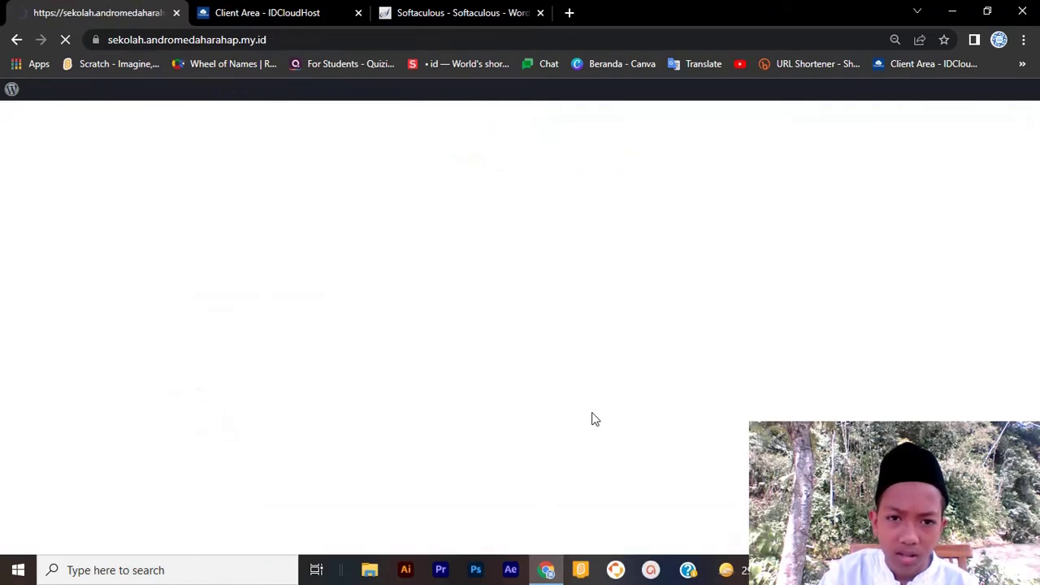
scroll(599, 416, "down", 5)
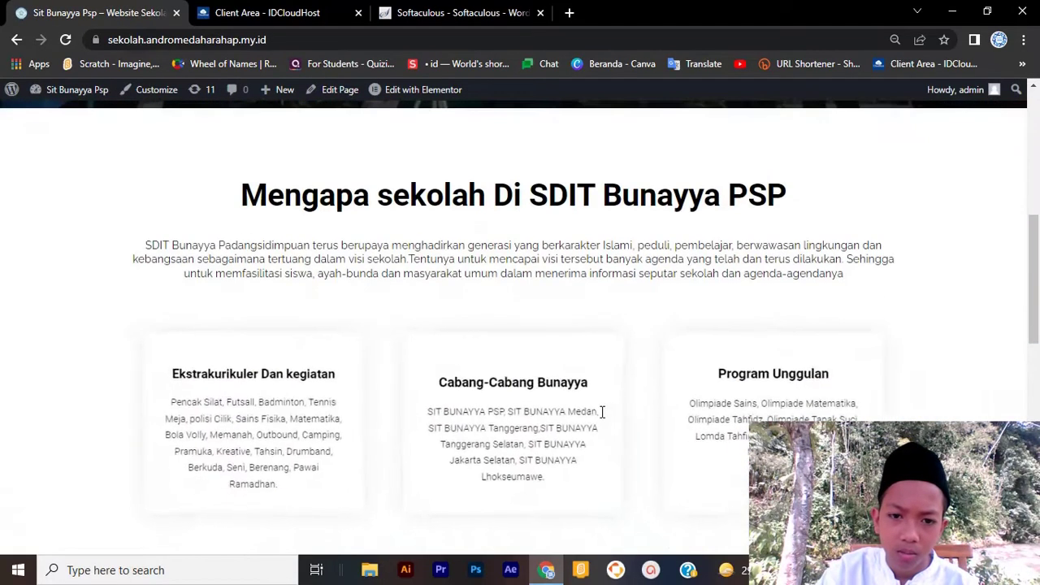
scroll(602, 412, "down", 3)
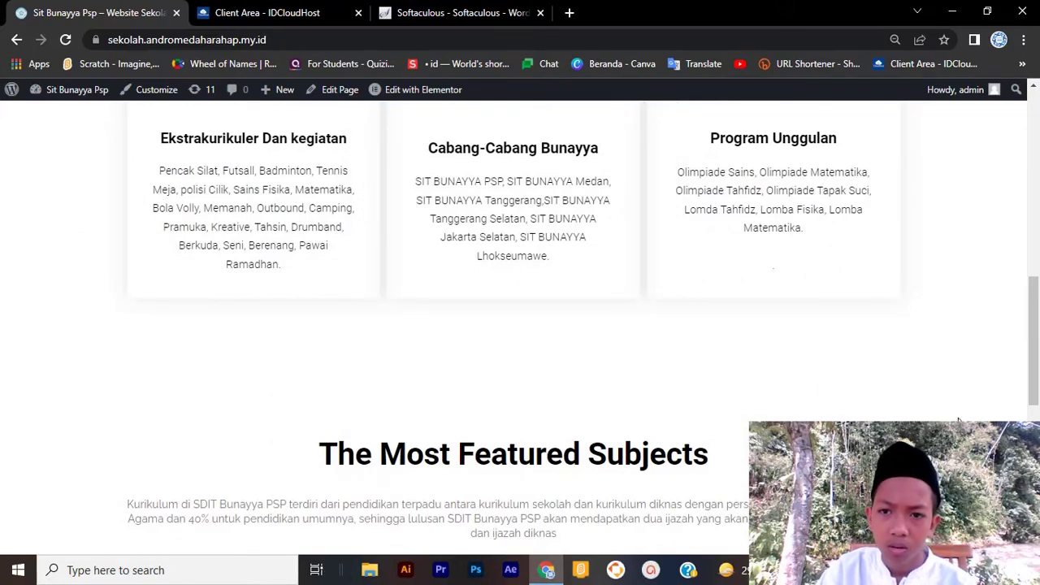
scroll(959, 420, "down", 5)
scroll(959, 420, "up", 6)
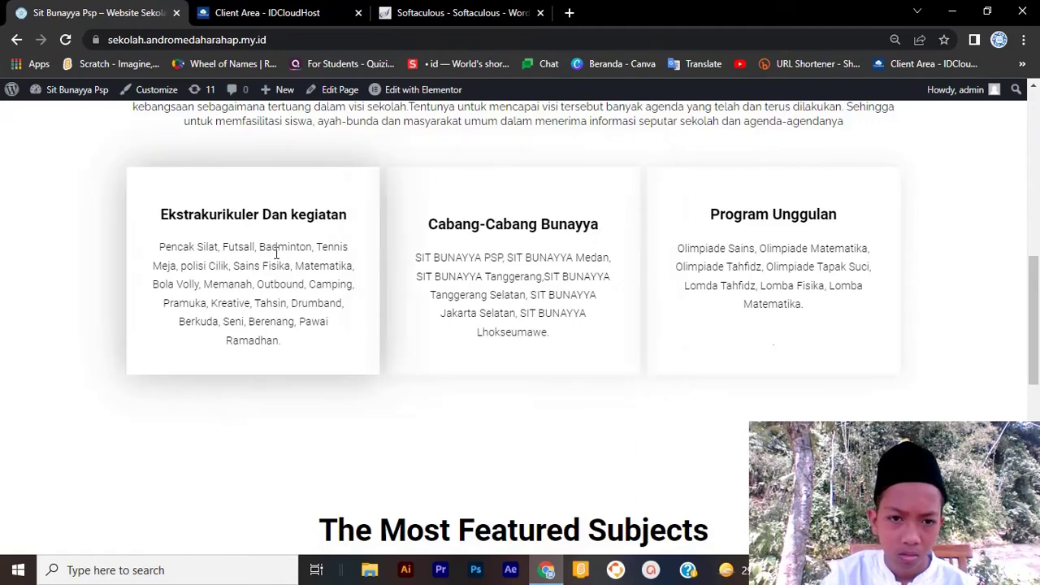
Glance at the install and client area tabs, re-scroll the homepage, then return to the 95% install
left_click(426, 12)
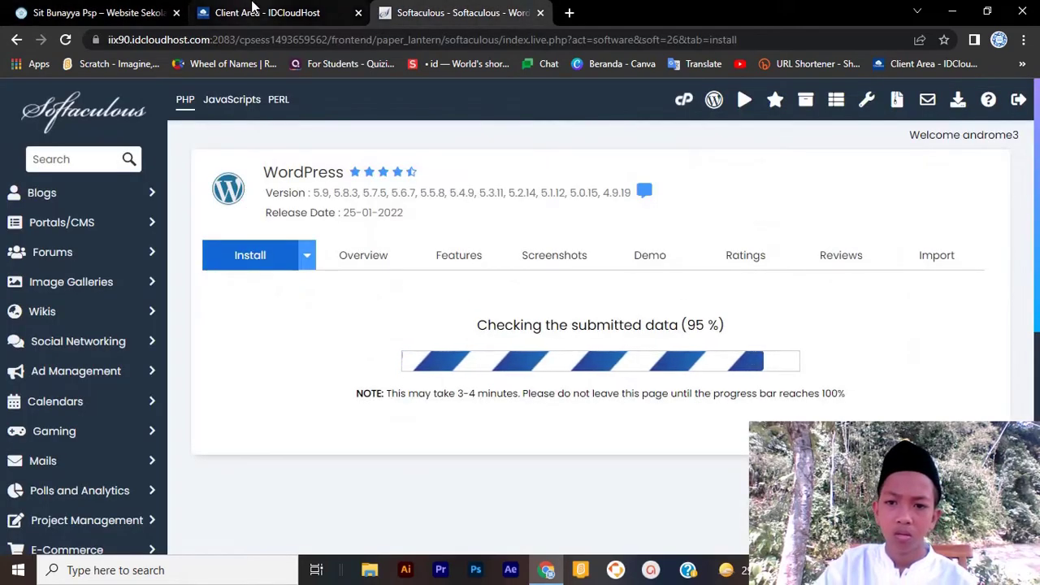
left_click(297, 8)
left_click(30, 10)
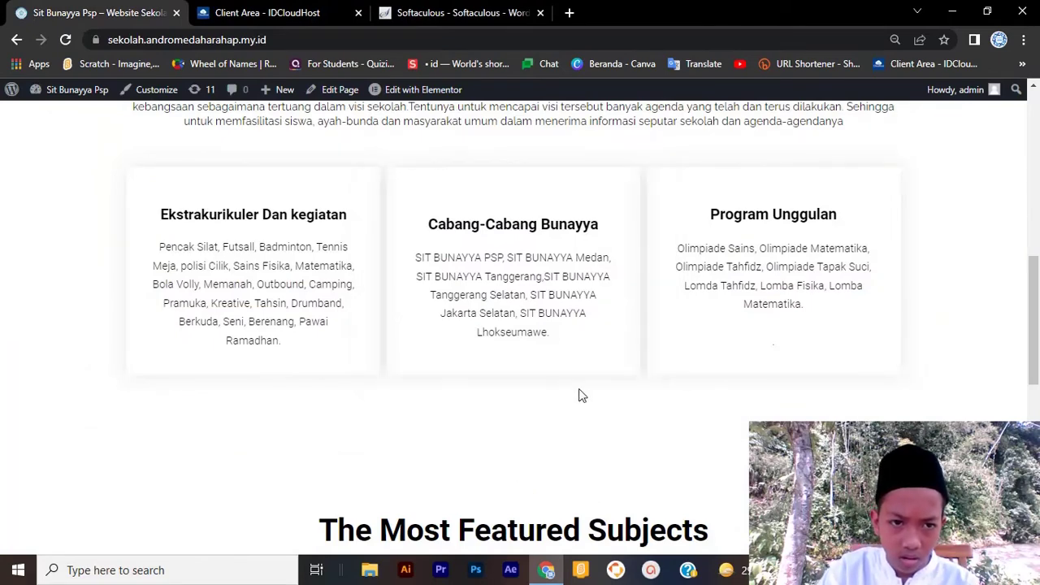
scroll(580, 394, "down", 2)
scroll(612, 376, "up", 2)
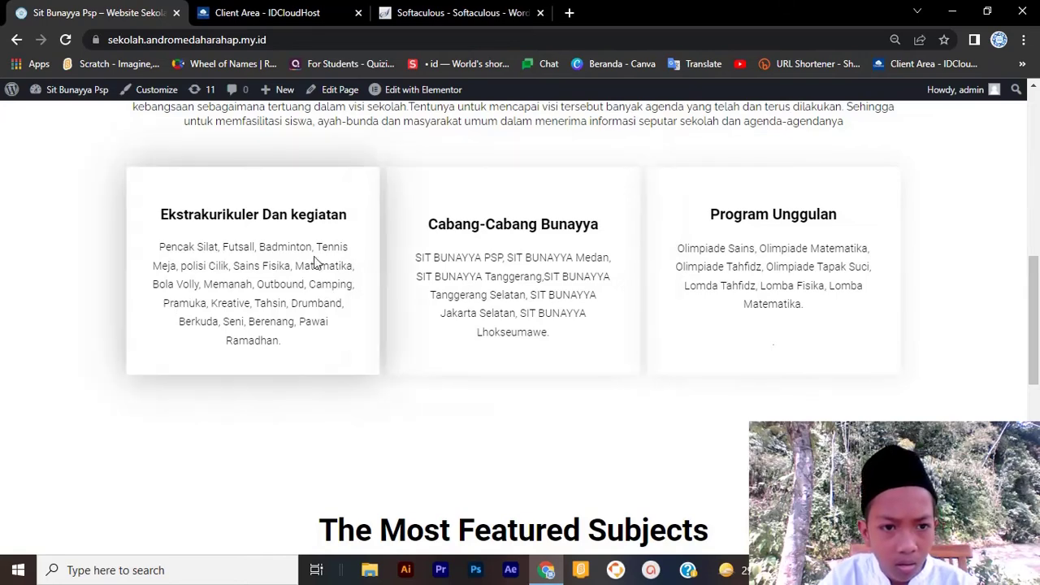
scroll(626, 499, "down", 4)
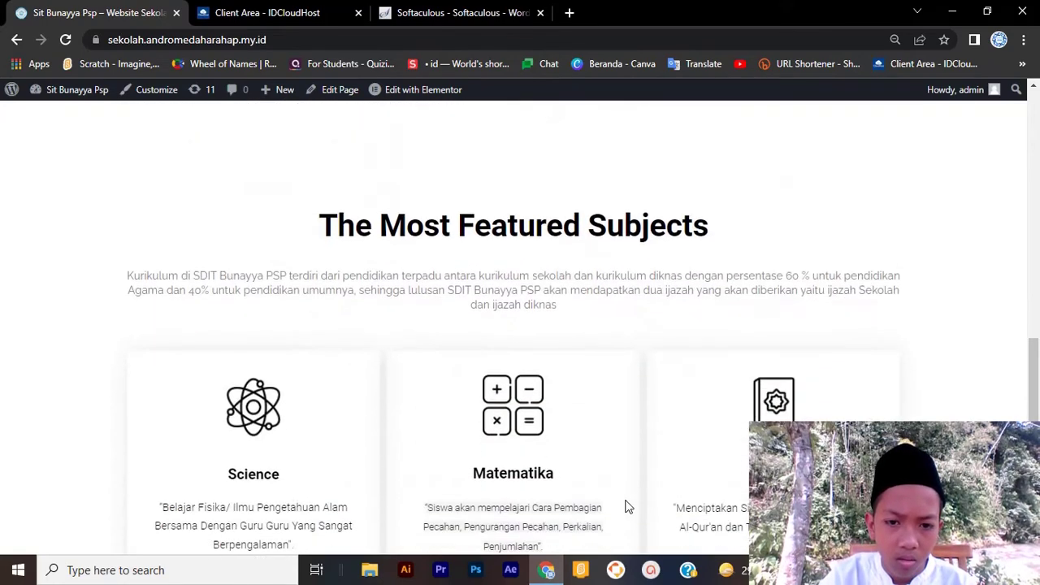
scroll(627, 507, "down", 1)
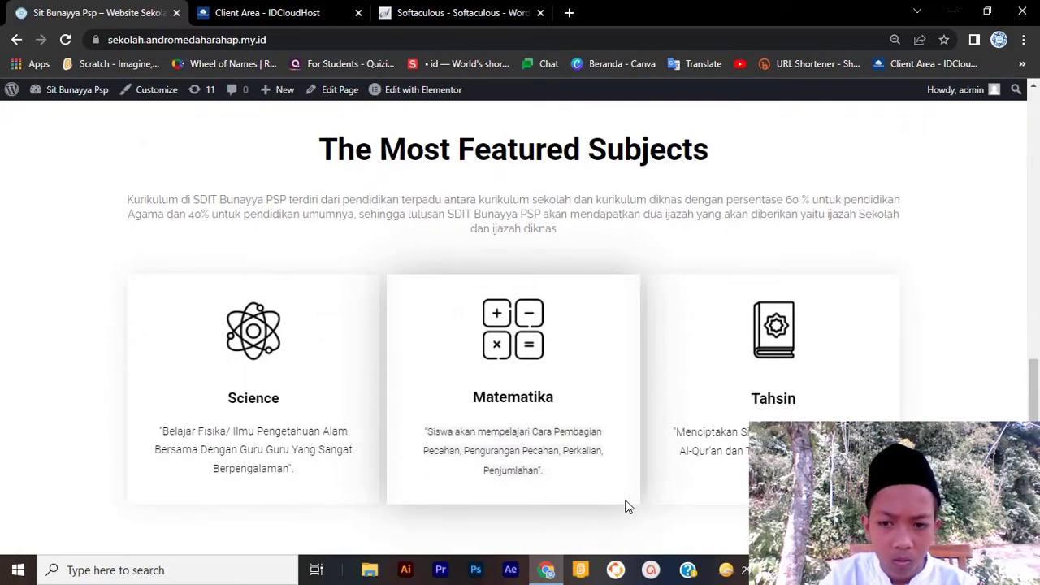
left_click(423, 10)
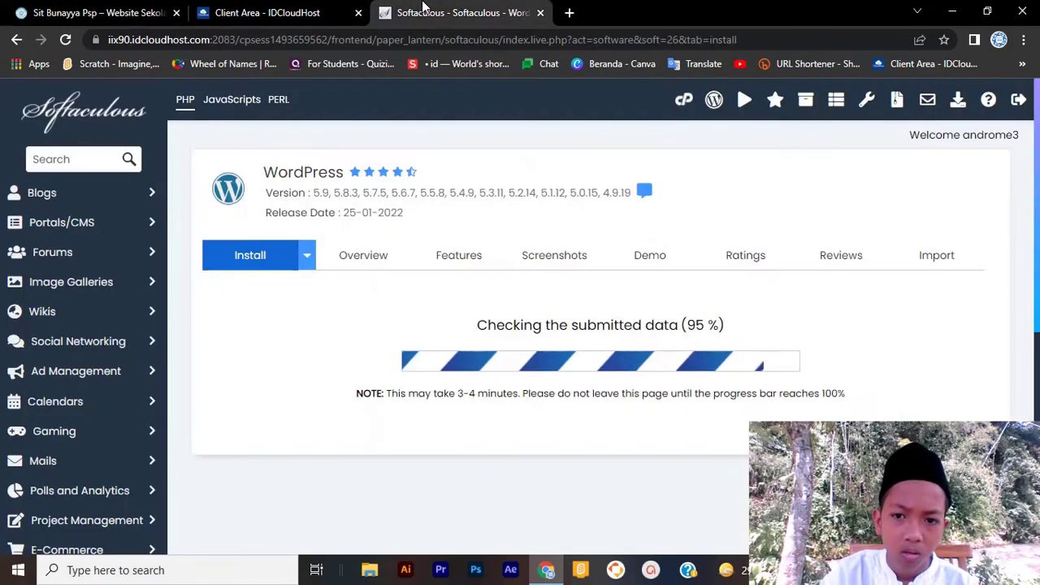
Open and close the Install dropdown showing Quick Install and Custom Install choices
left_click(302, 266)
left_click(305, 259)
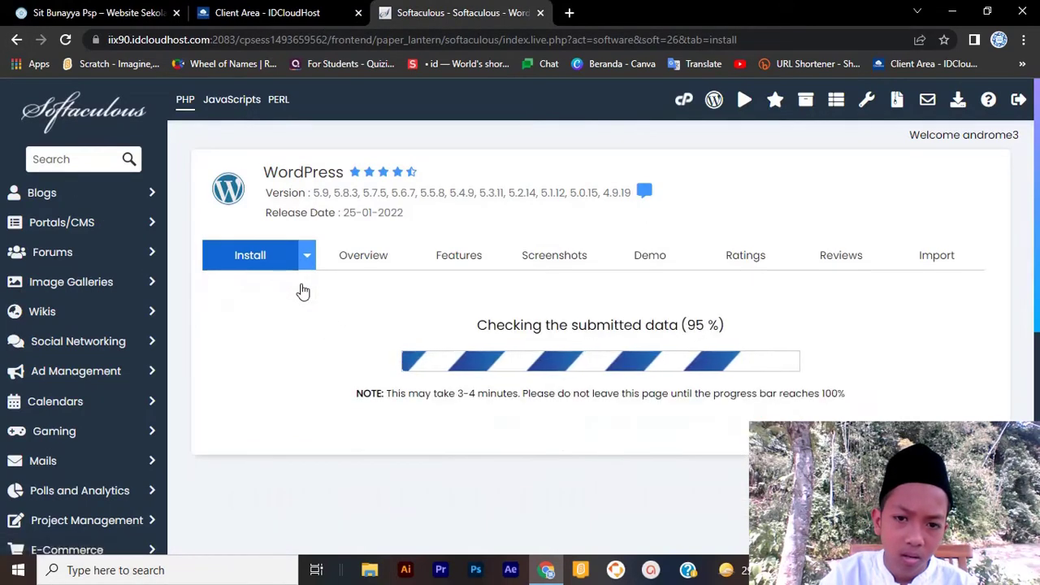
left_click(304, 269)
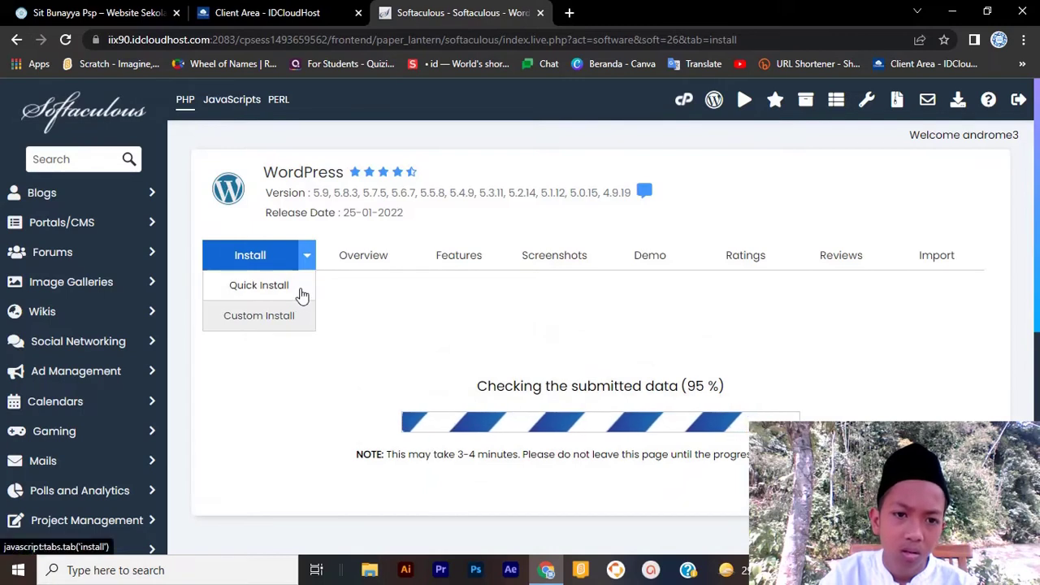
left_click(301, 295)
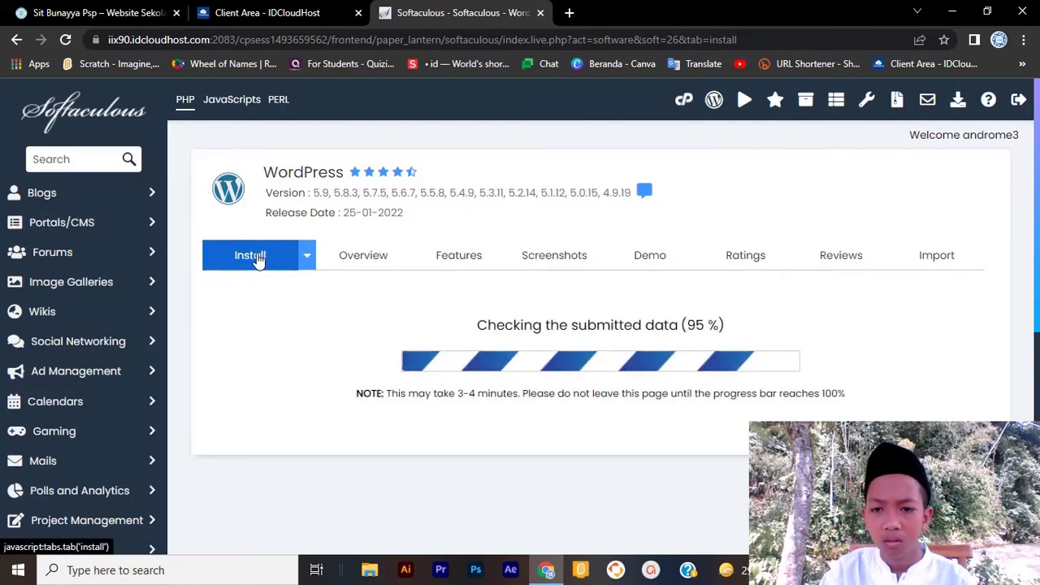
scroll(591, 458, "down", 5)
scroll(592, 458, "up", 4)
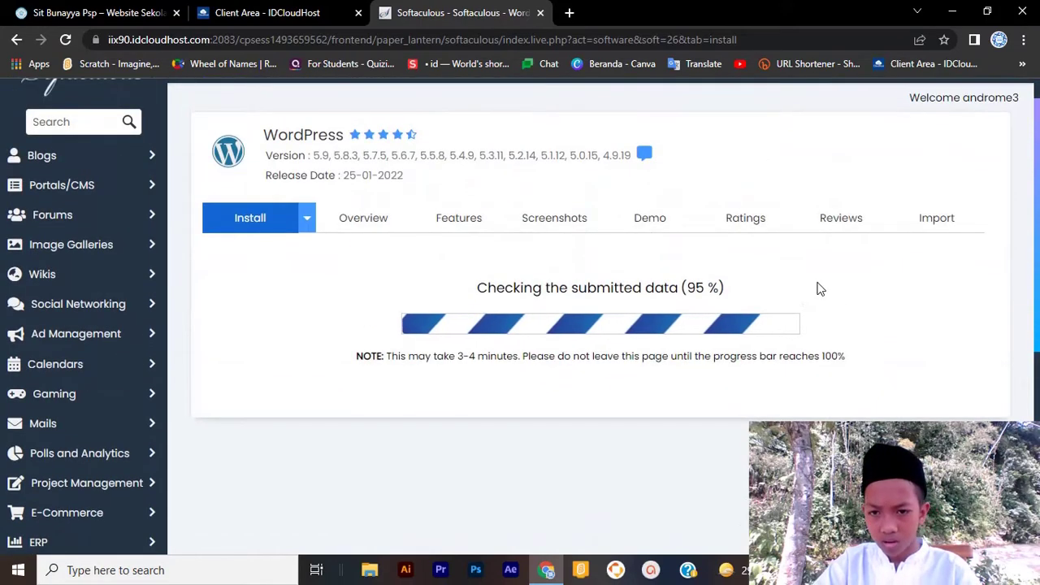
Switch to the IDCloudHost Client Area's Starter Pro product page and scroll to Quick Shortcuts
left_click(287, 11)
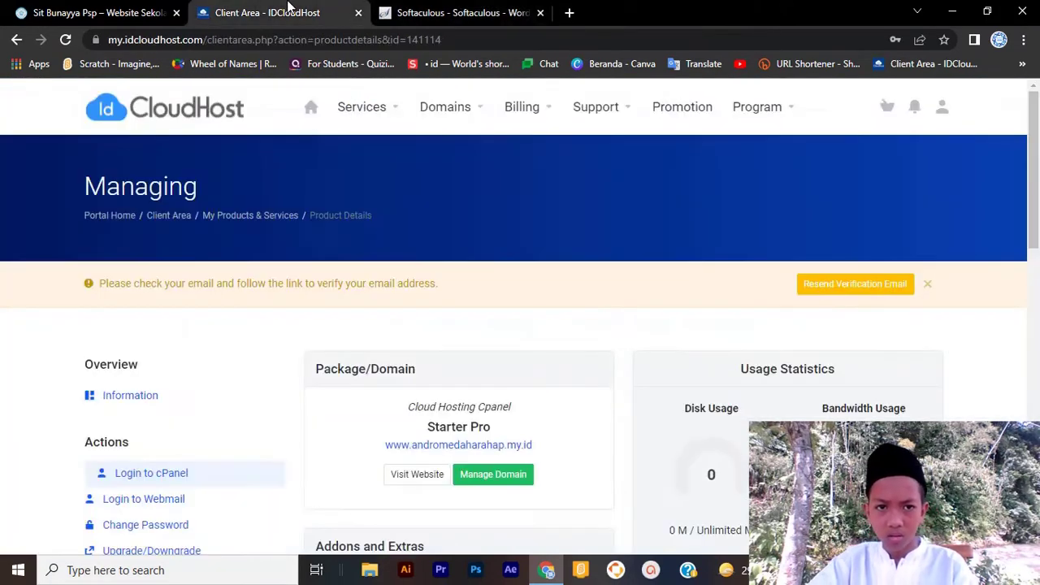
scroll(536, 431, "down", 6)
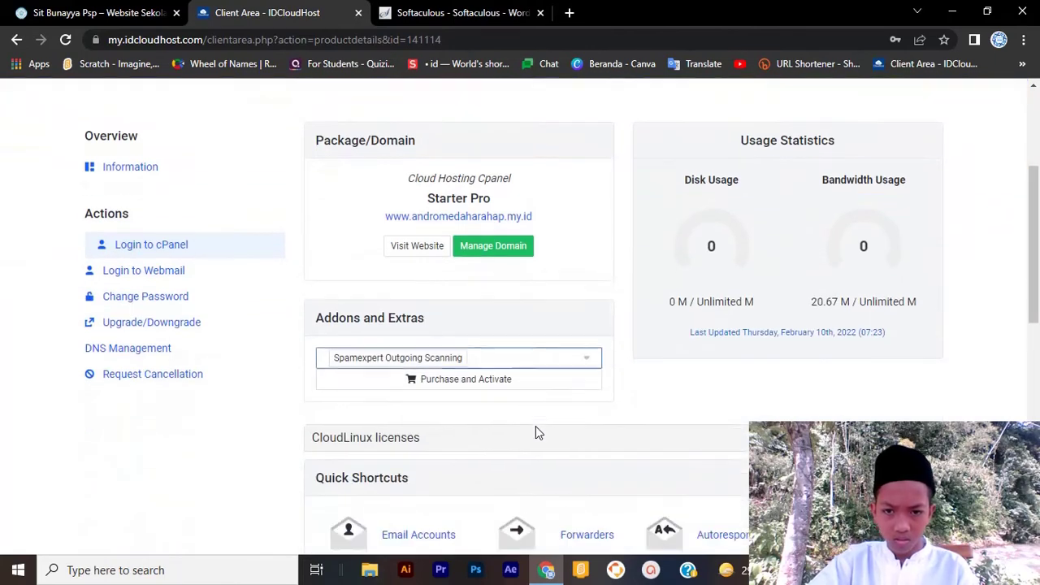
scroll(535, 427, "down", 2)
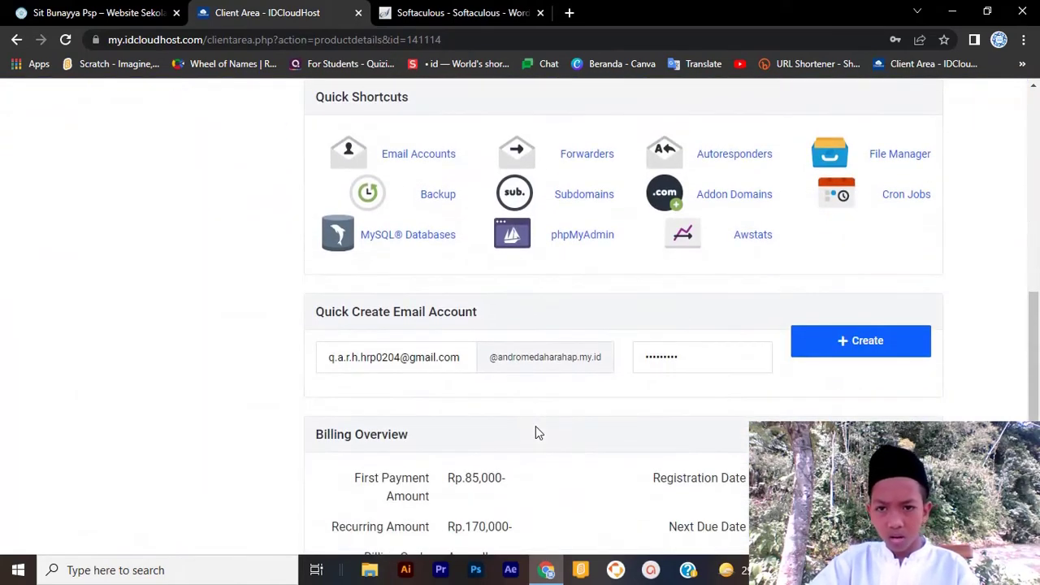